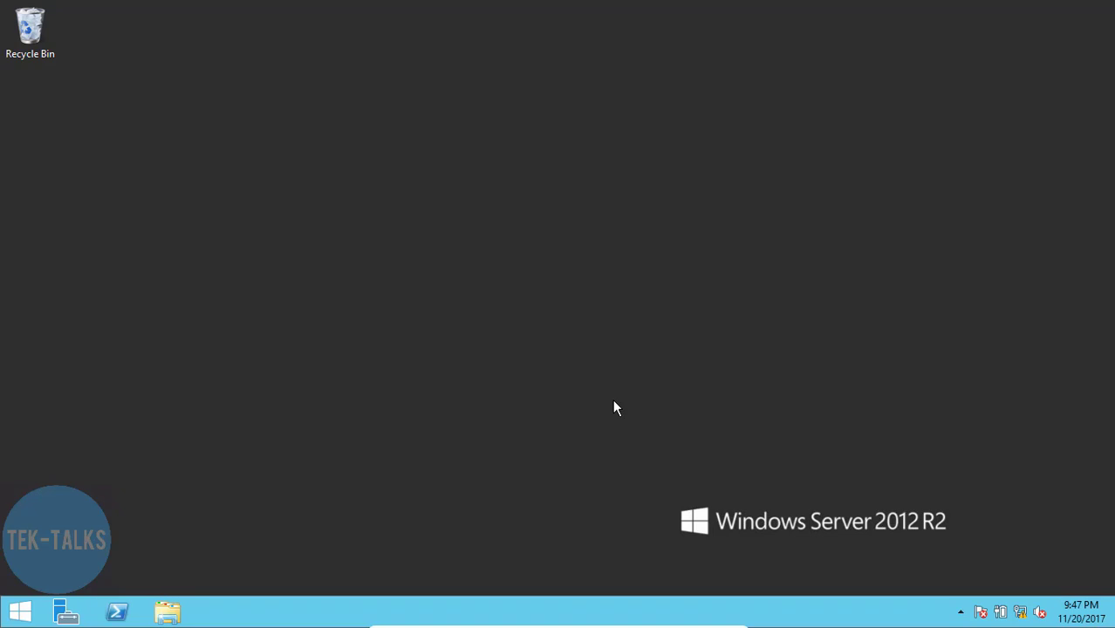
- Open Local Disk (D:) in File Explorer
left_click(170, 611)
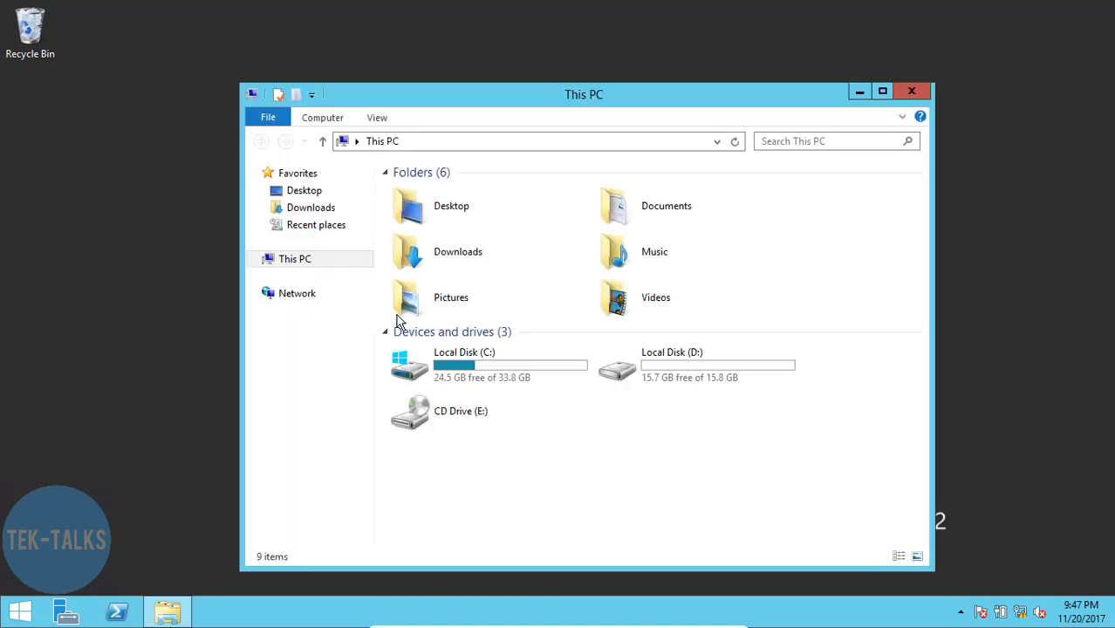
double_click(699, 353)
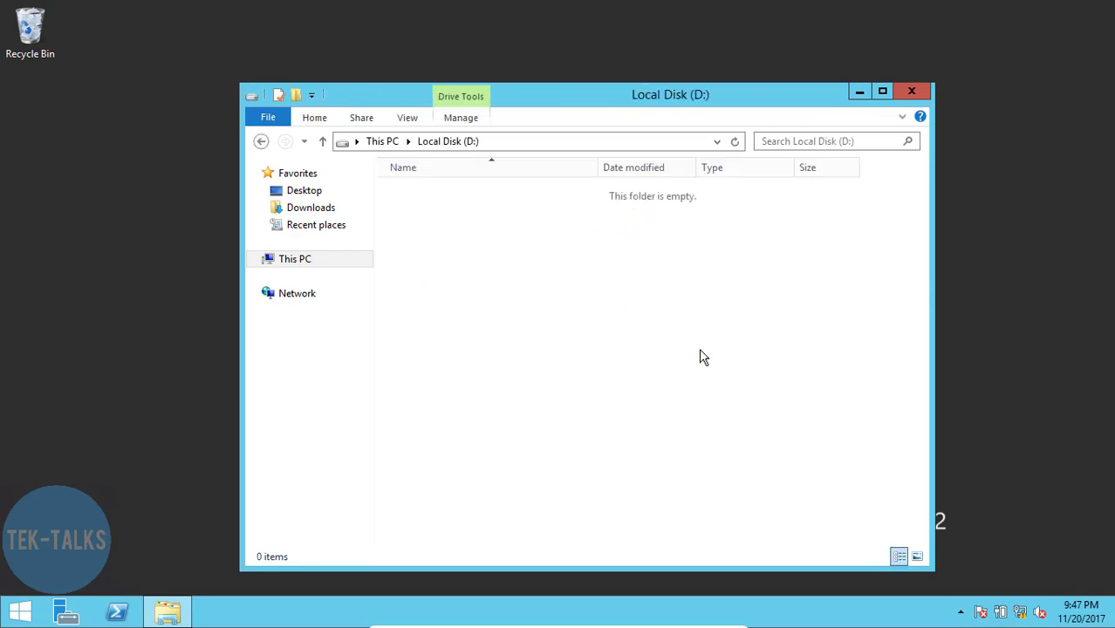
left_click(260, 144)
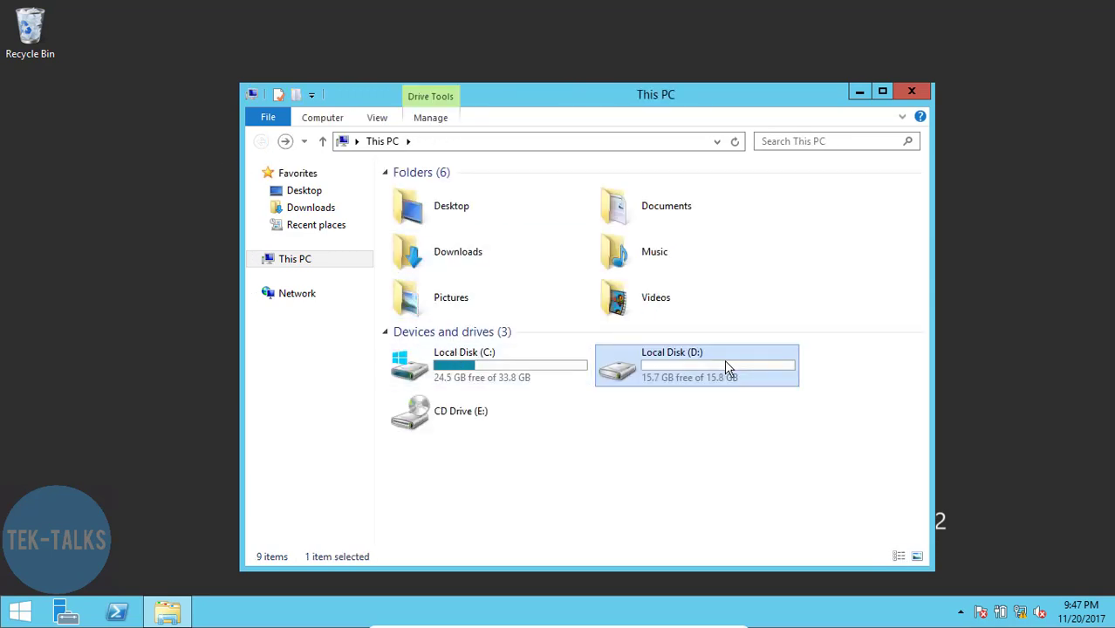
double_click(724, 360)
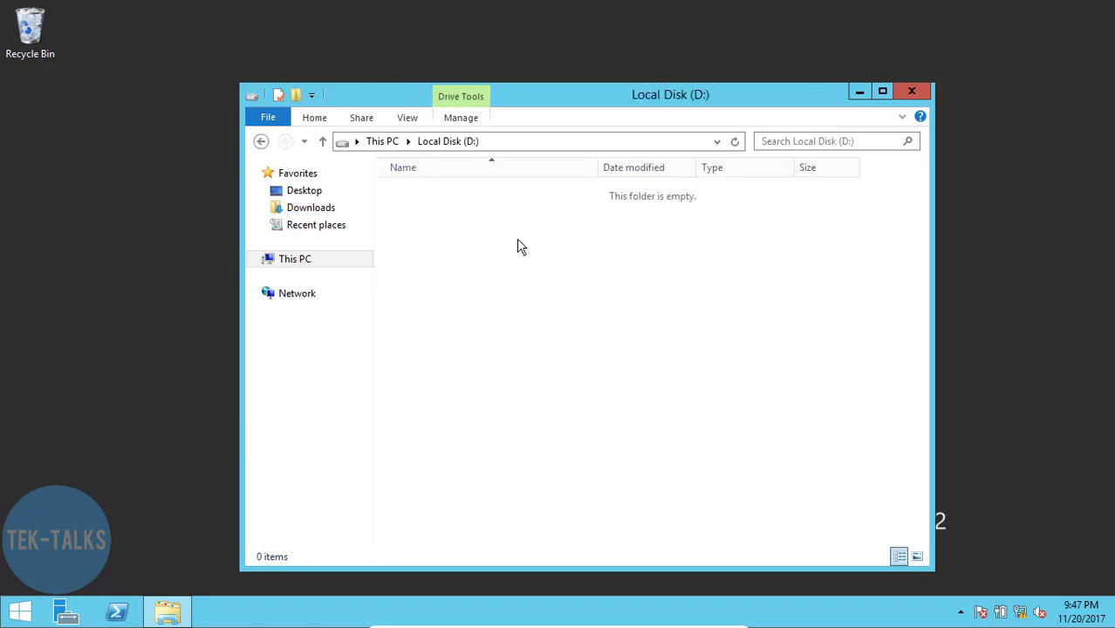
- Create a new folder named Profiles at the root of D:
right_click(517, 244)
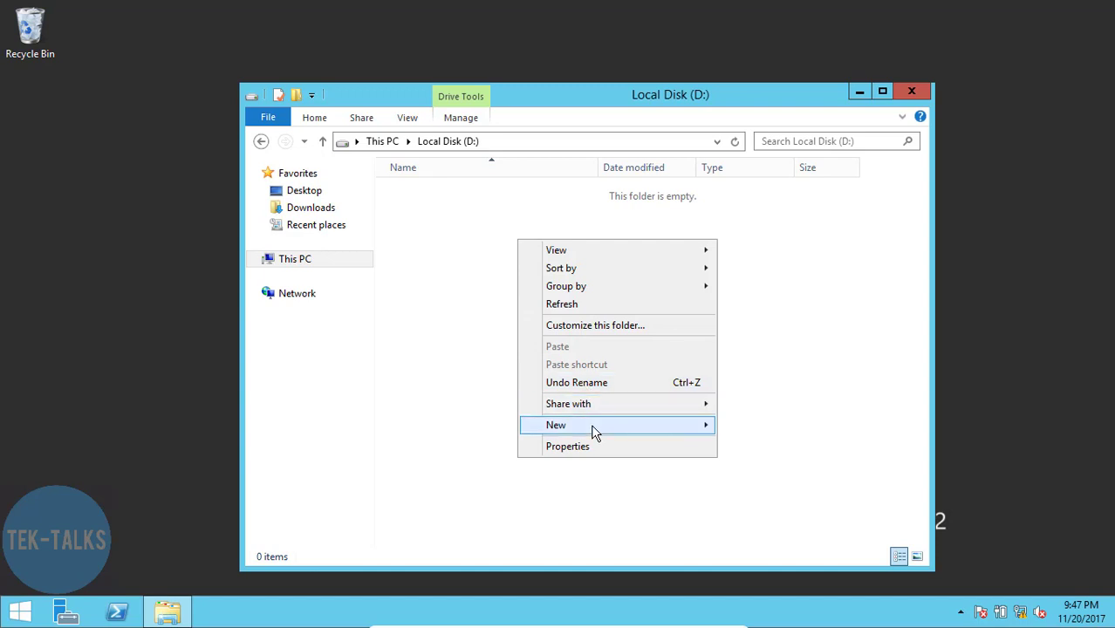
mouse_move(595, 429)
left_click(741, 425)
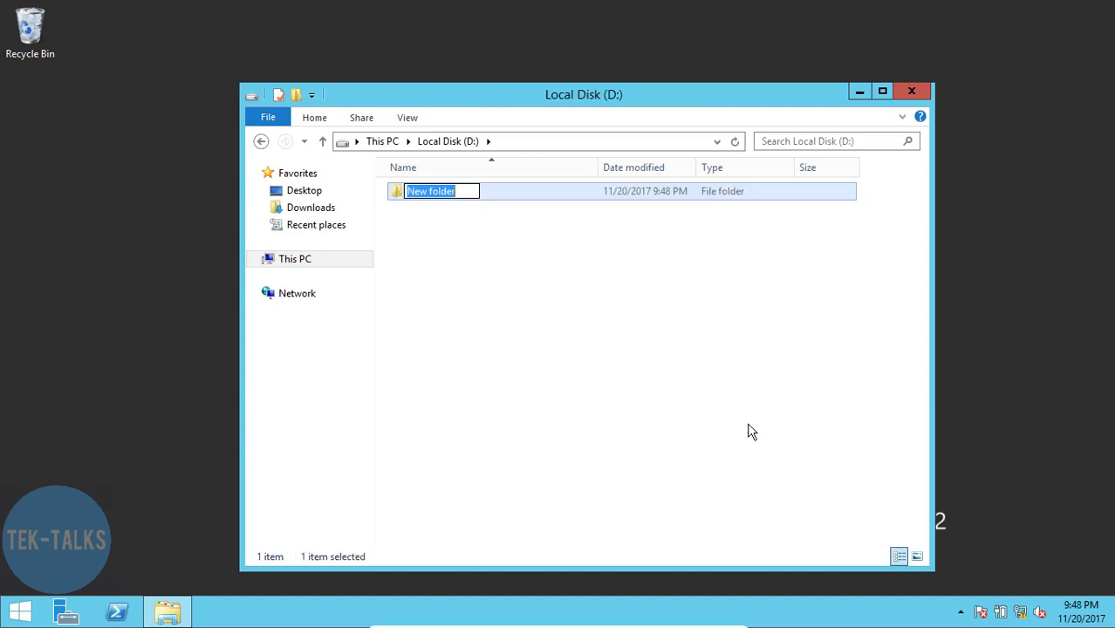
type("Profiels")
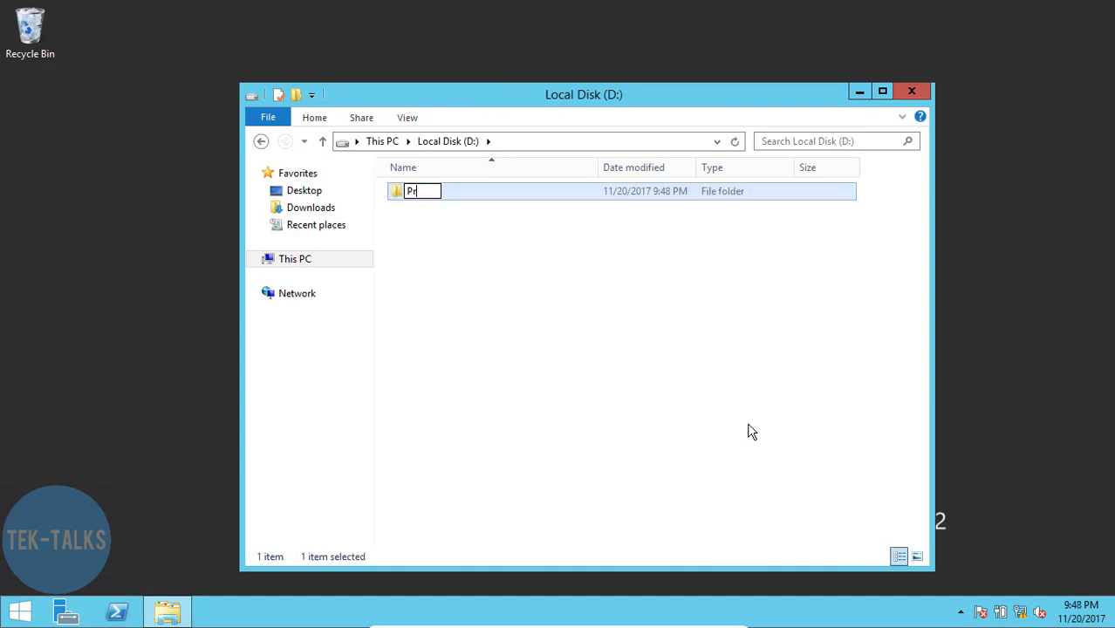
key("BackSpace")
key("BackSpace")
key("BackSpace")
type("les")
key("Return")
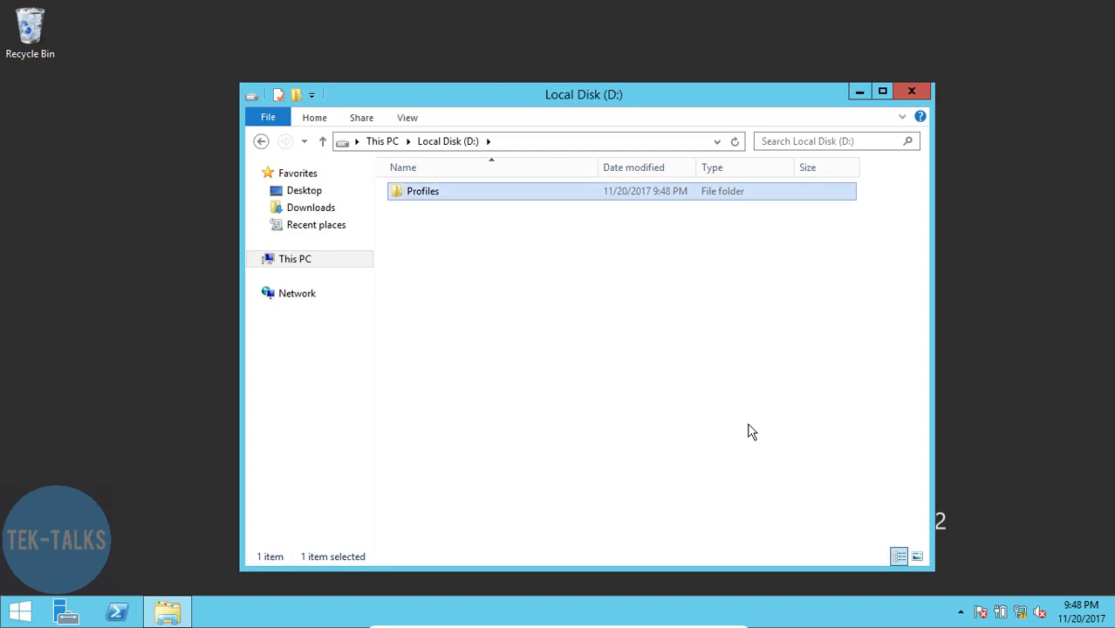
- Share the Profiles folder with Everyone at Read/Write permission
right_click(415, 195)
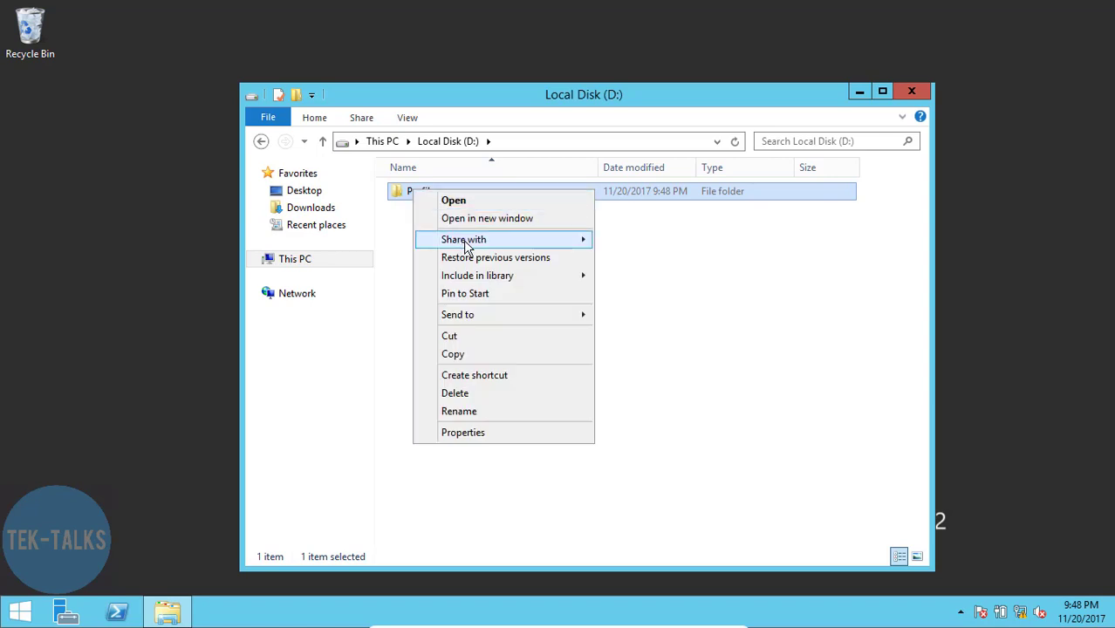
mouse_move(473, 247)
left_click(653, 258)
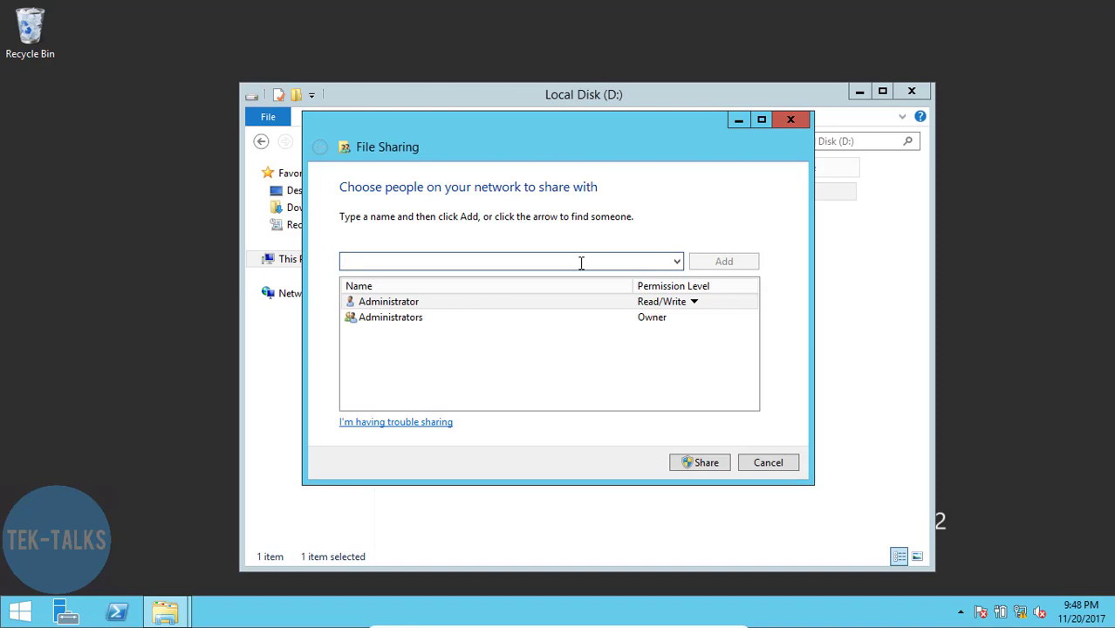
type("everyone")
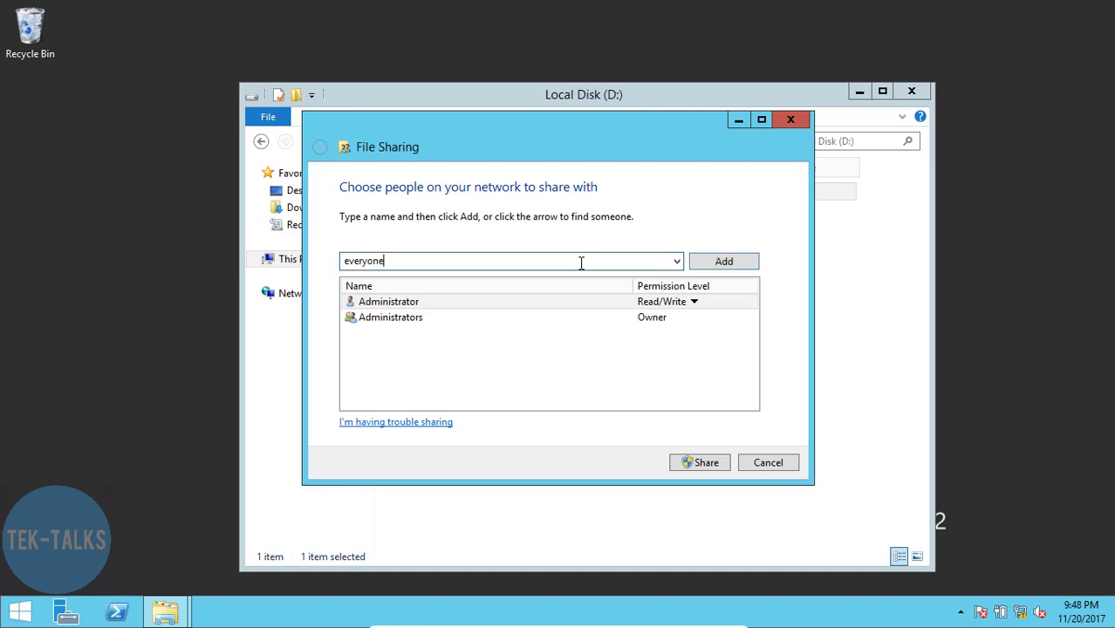
left_click(720, 266)
left_click(667, 333)
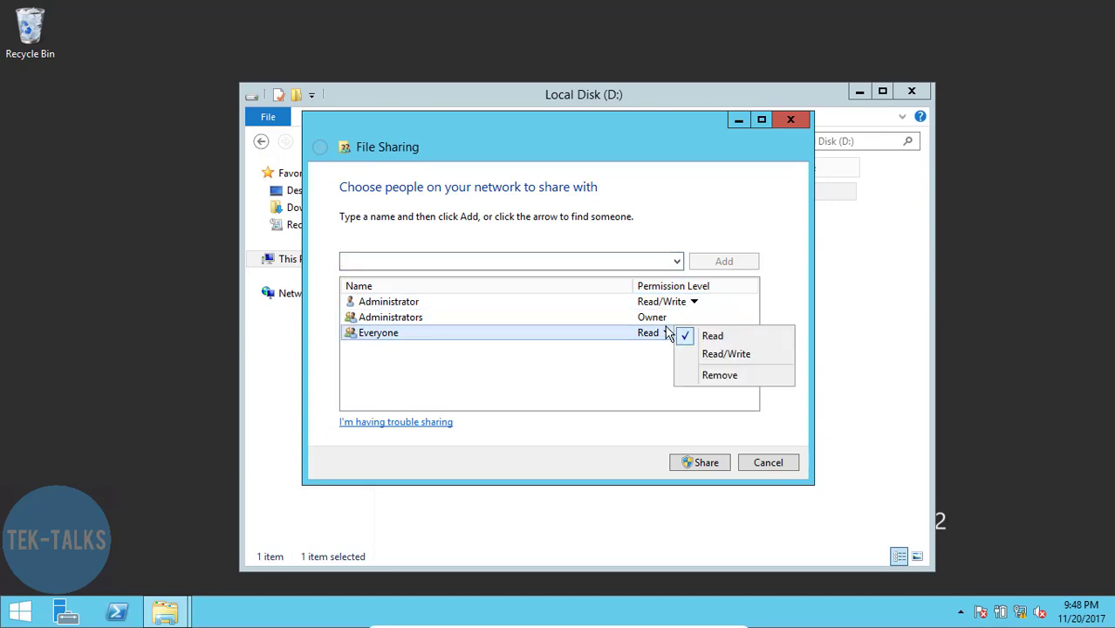
left_click(726, 353)
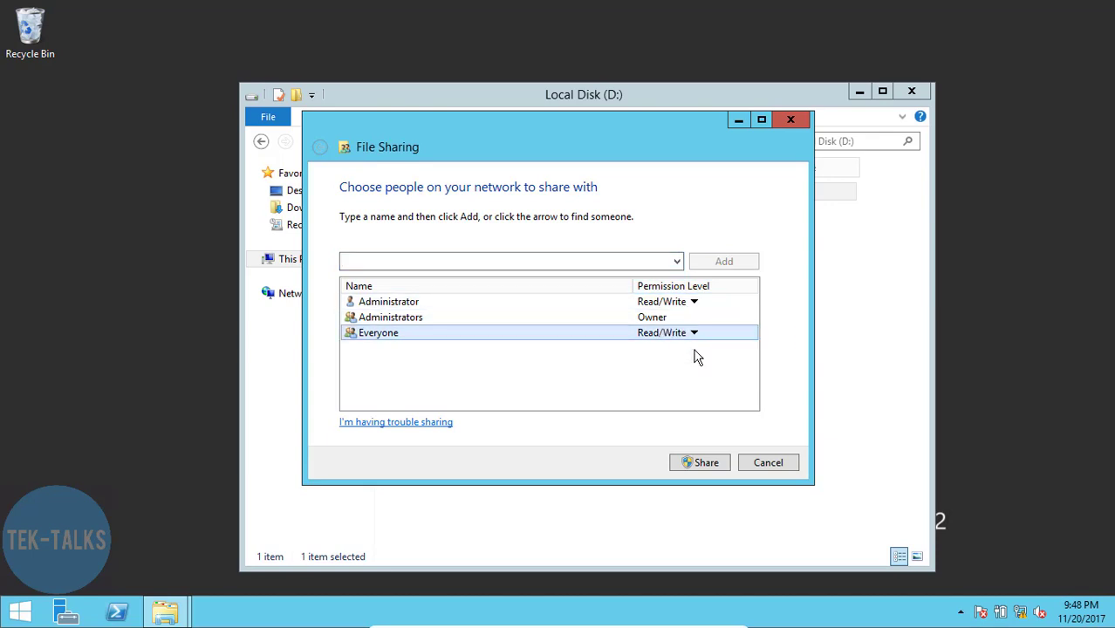
left_click(704, 465)
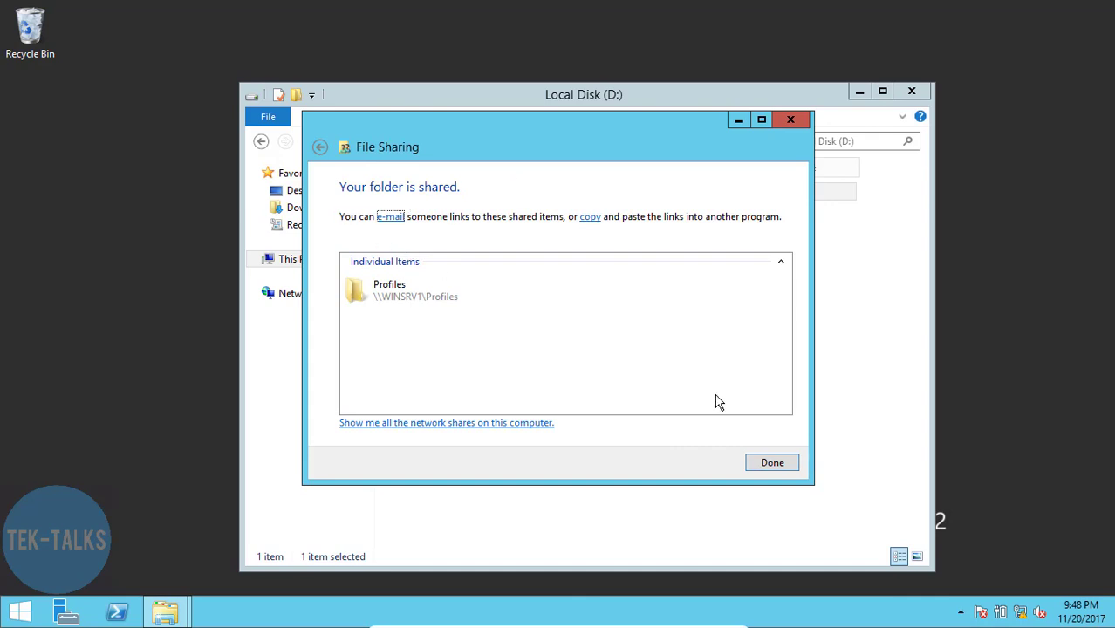
left_click(768, 464)
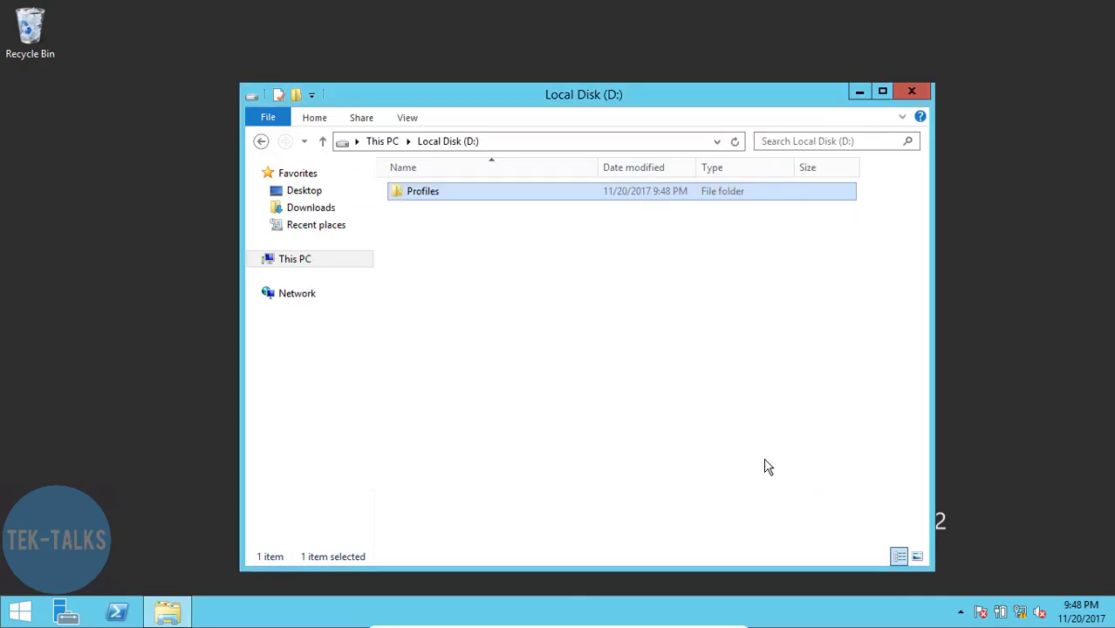
left_click(765, 467)
- Close File Explorer and launch Active Directory Users and Computers from Server Manager Tools
left_click(912, 93)
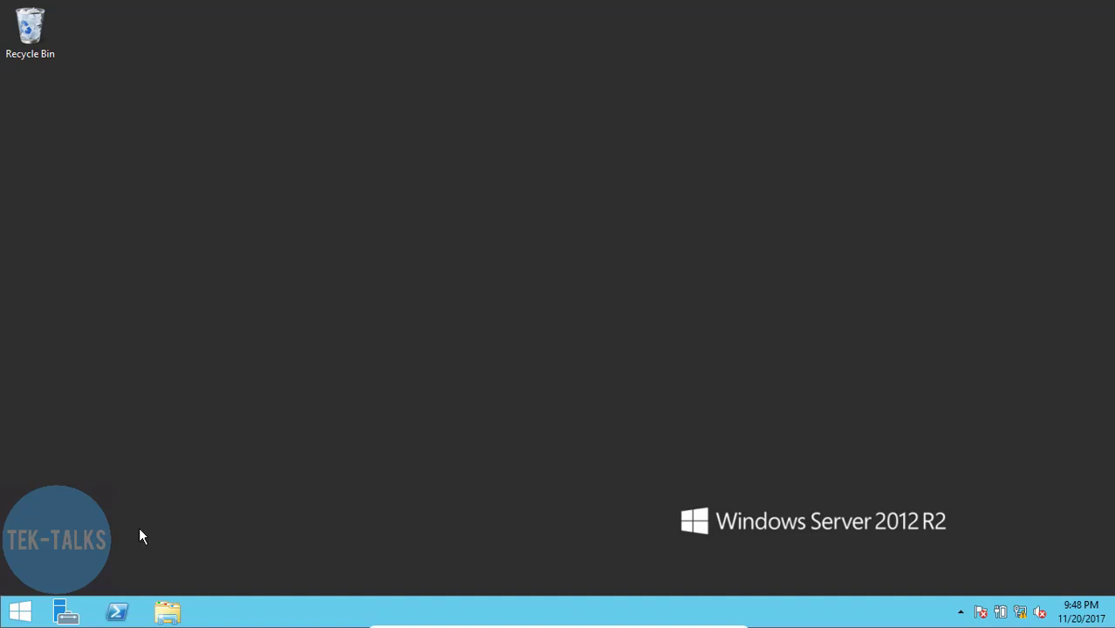
left_click(66, 611)
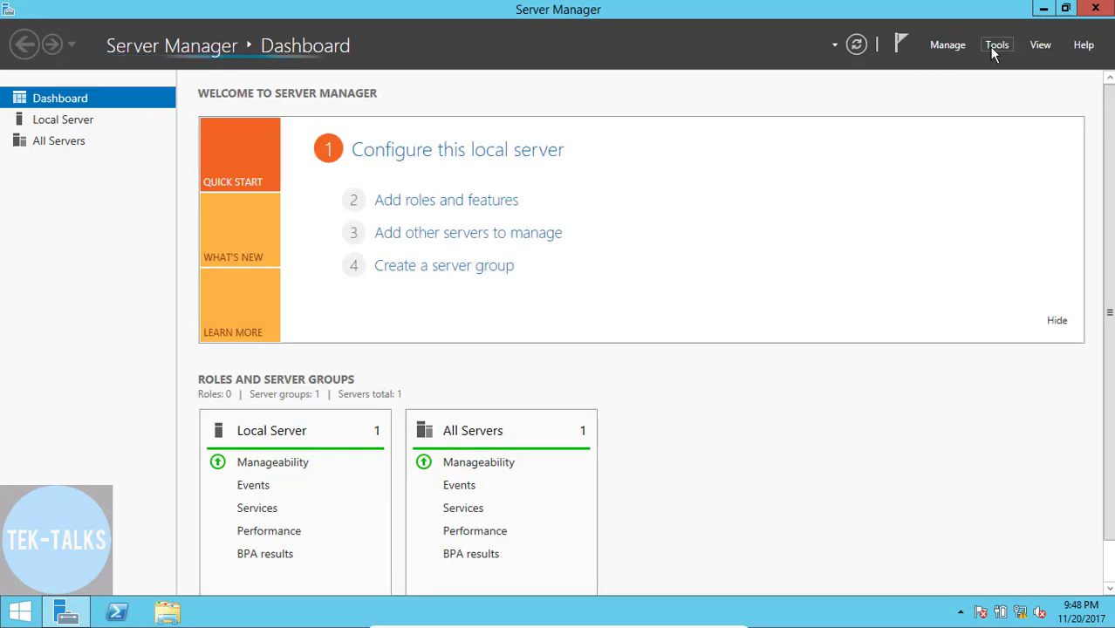
left_click(996, 47)
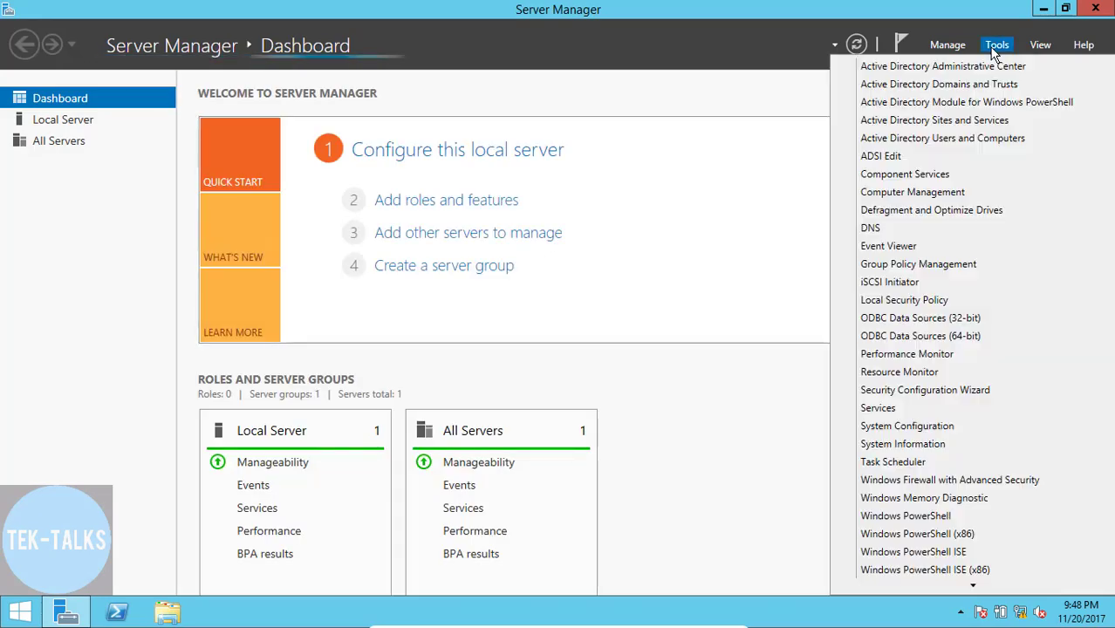
left_click(976, 143)
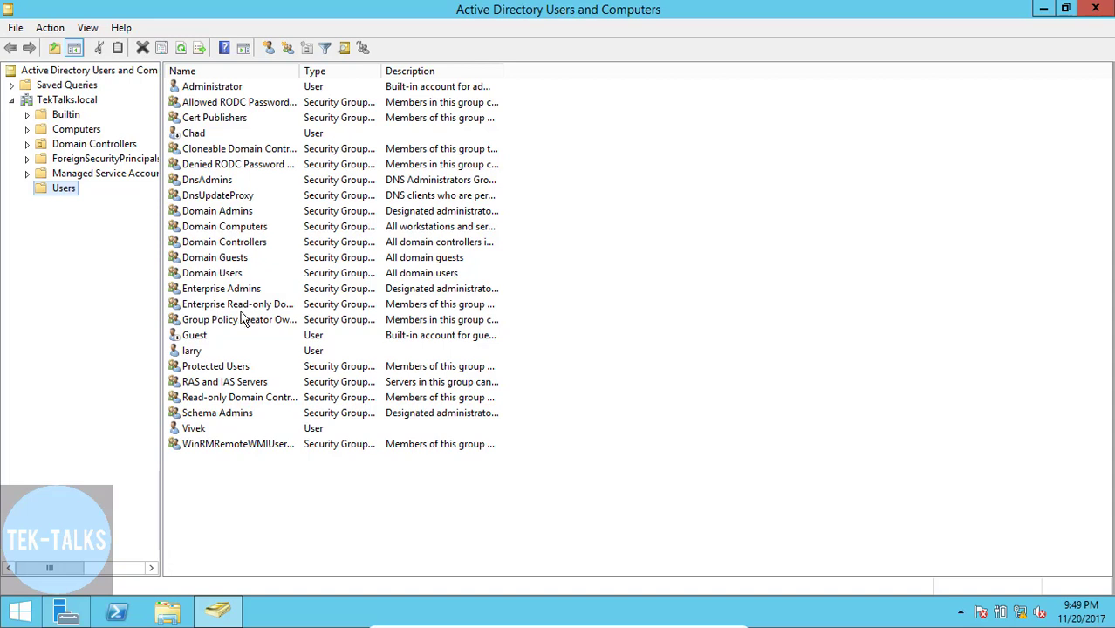
- In the user's Properties Profile tab, begin the profile path with \\winsrv1\
double_click(192, 352)
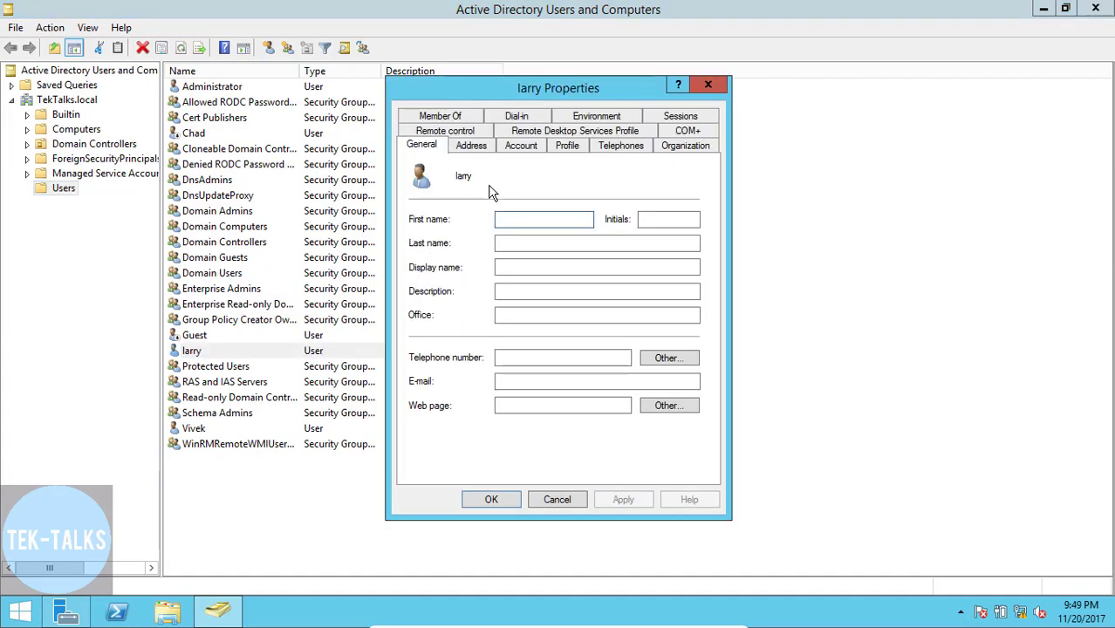
left_click(568, 145)
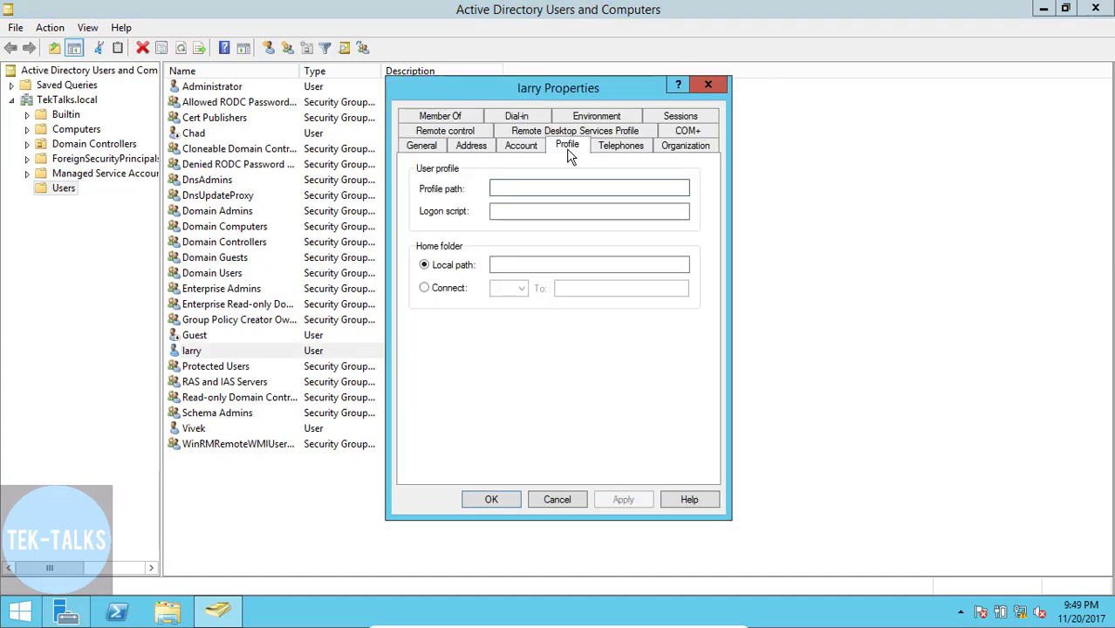
left_click(496, 189)
type("\\\\win")
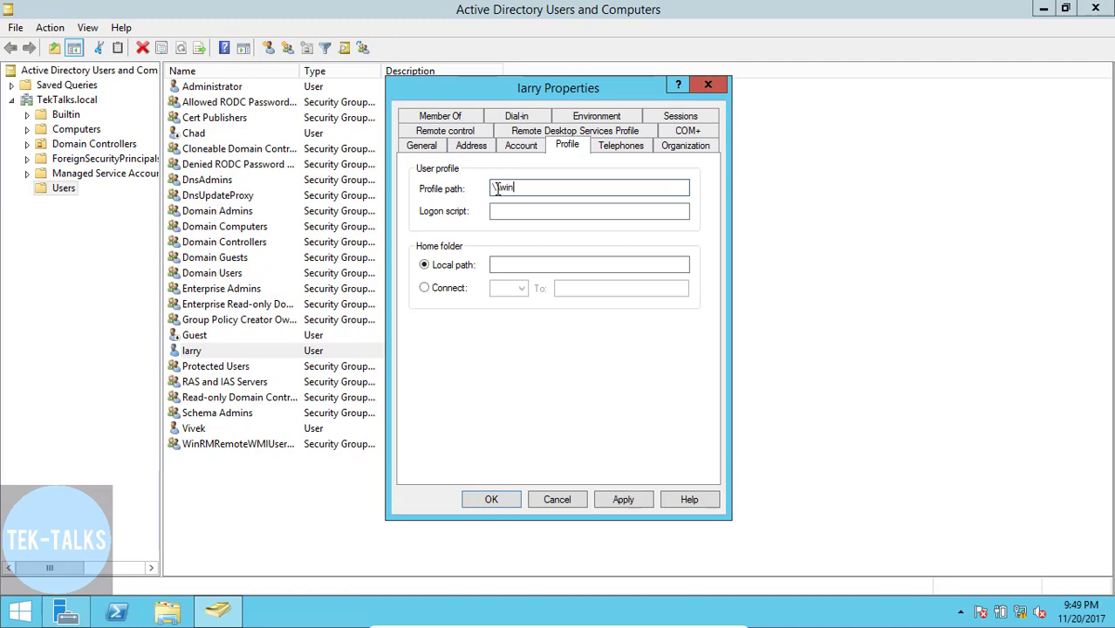
type("srv1\\")
left_click(167, 611)
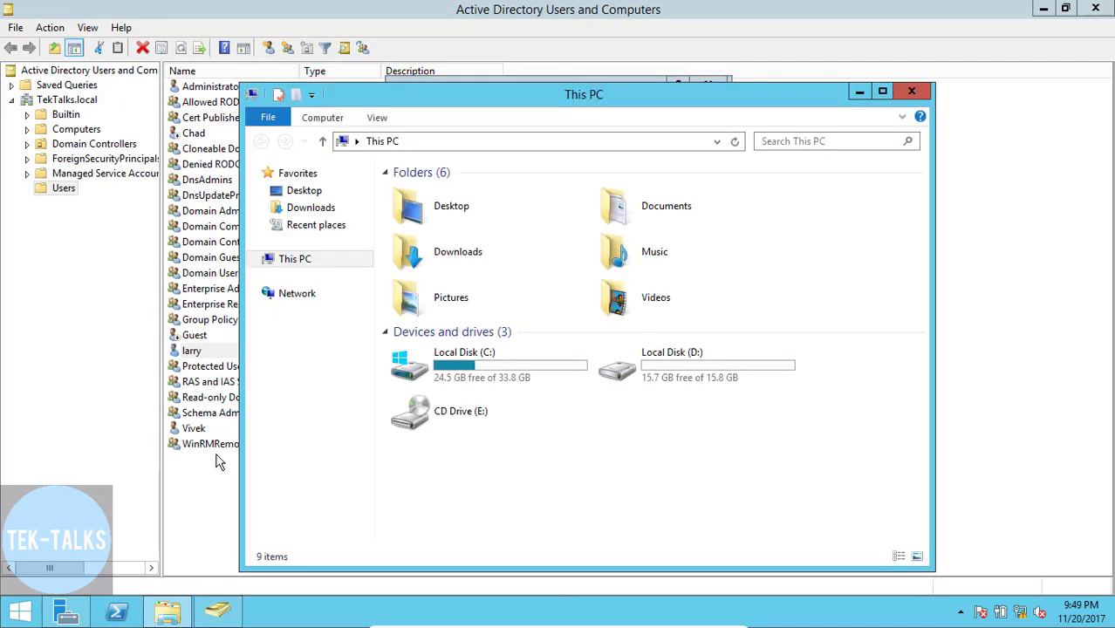
right_click(296, 262)
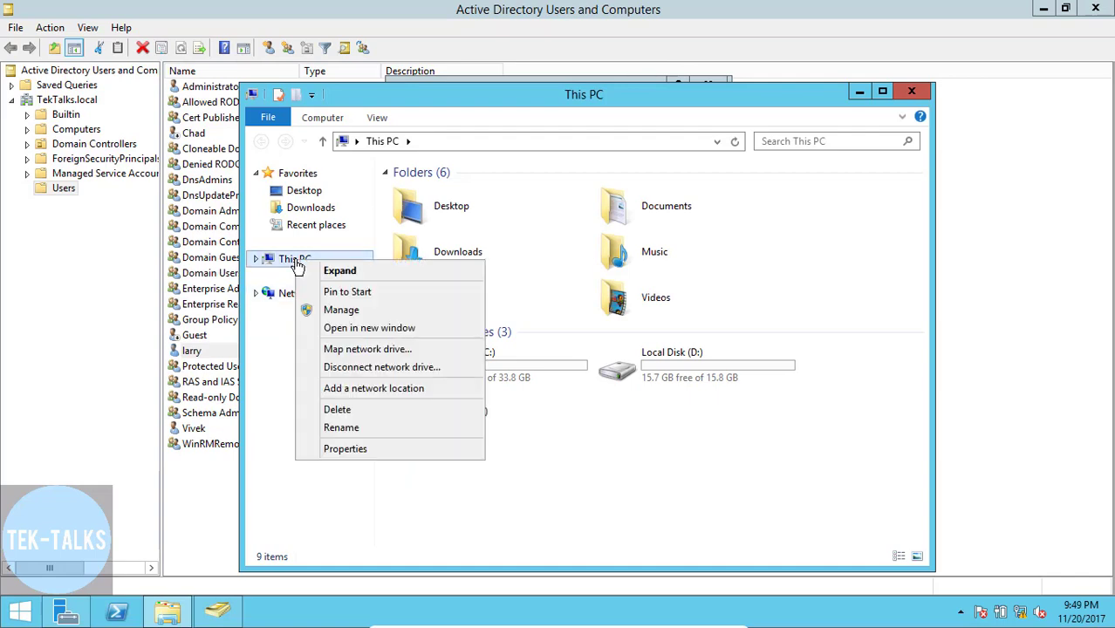
left_click(340, 448)
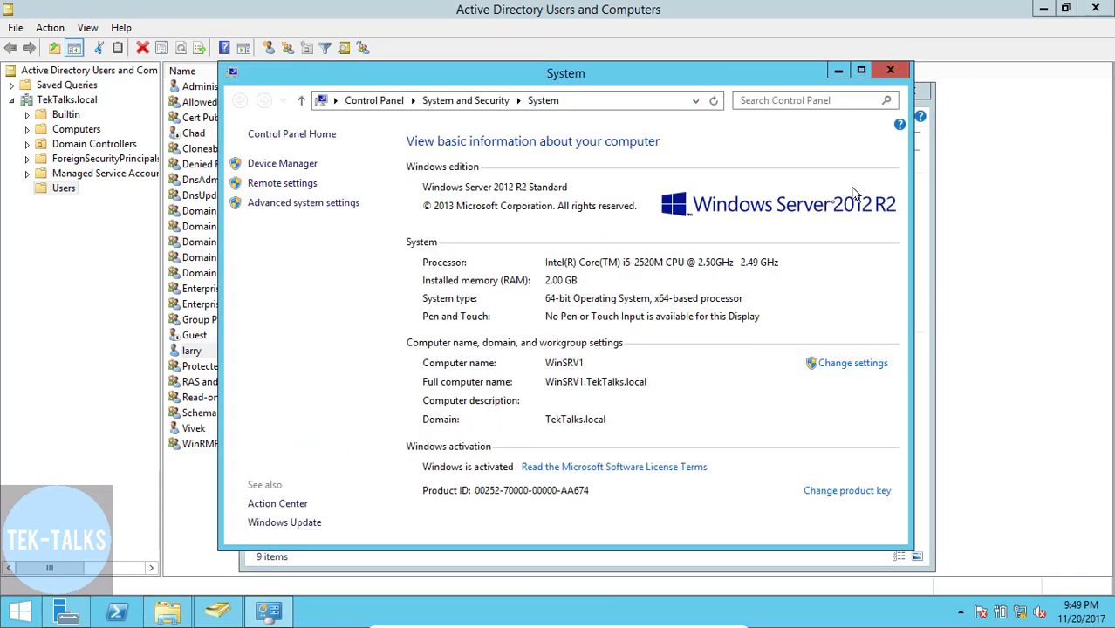
left_click(884, 73)
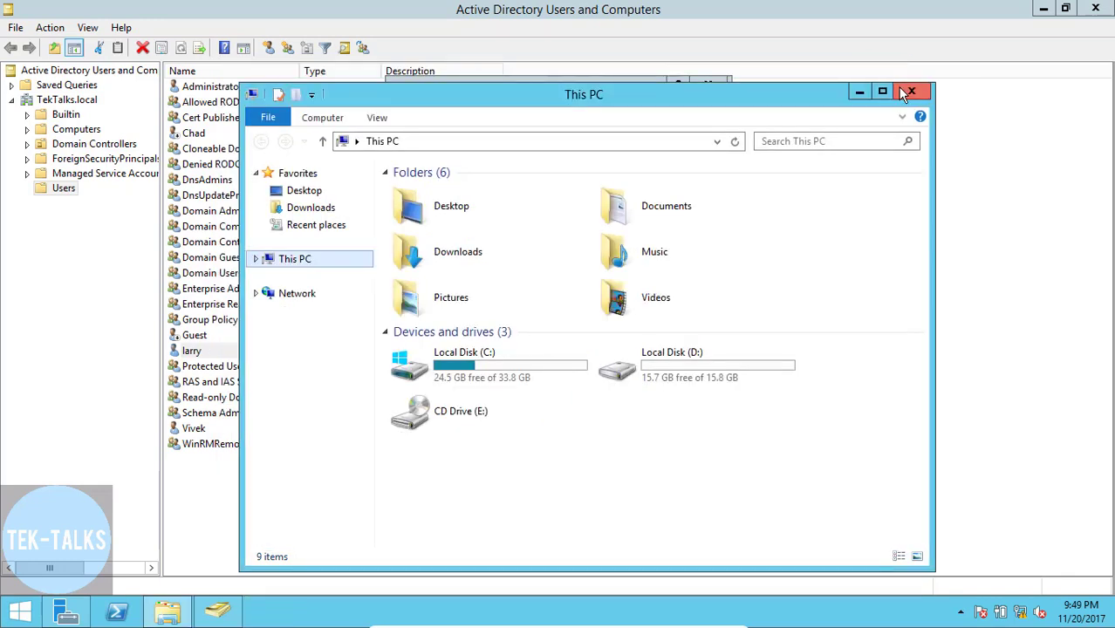
left_click(902, 90)
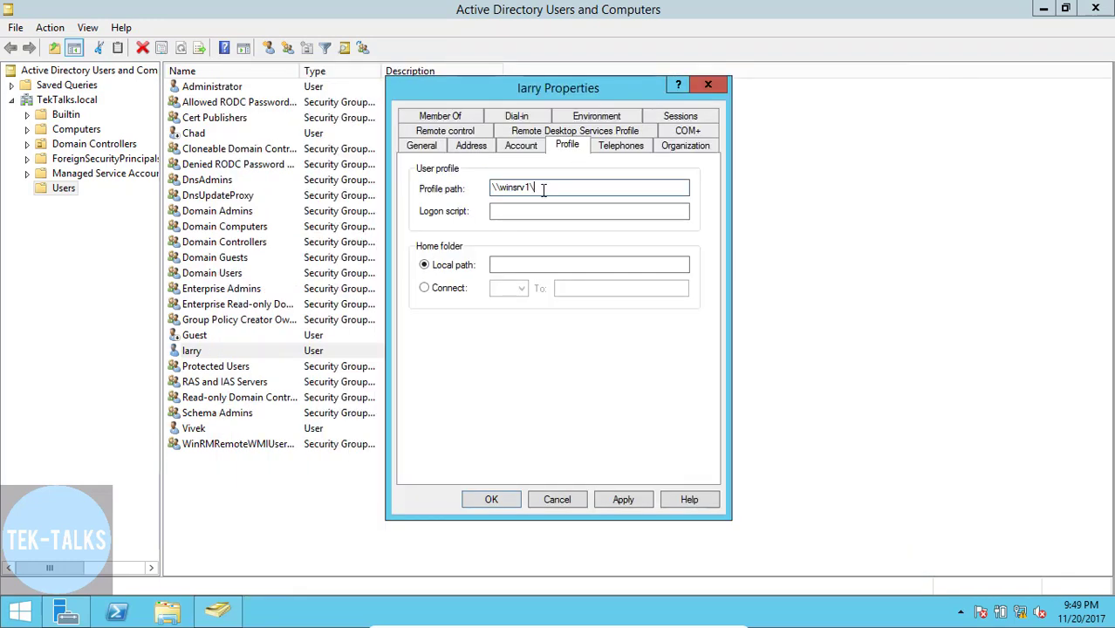
- Complete the profile path as \\winsrv1\profiles\%username% and save the user's properties
type("profiles\\%usename%")
left_click(621, 499)
left_click(493, 500)
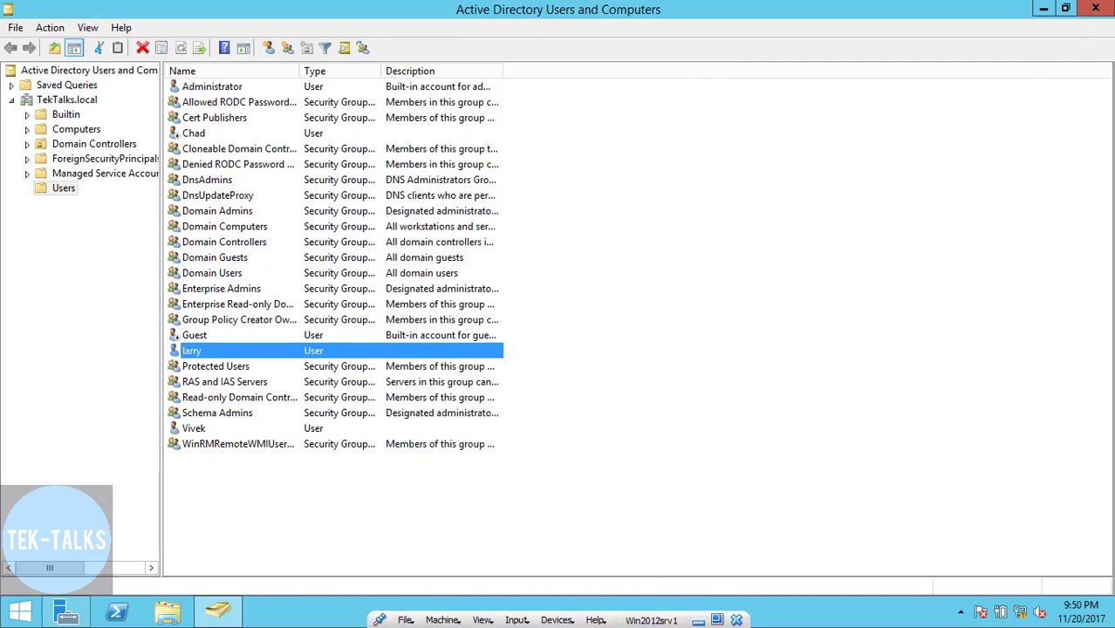
- Move the Client1 window down-right and bring ClientPC's log-on screen to the front
left_click(699, 620)
mouse_move(707, 622)
mouse_move(740, 613)
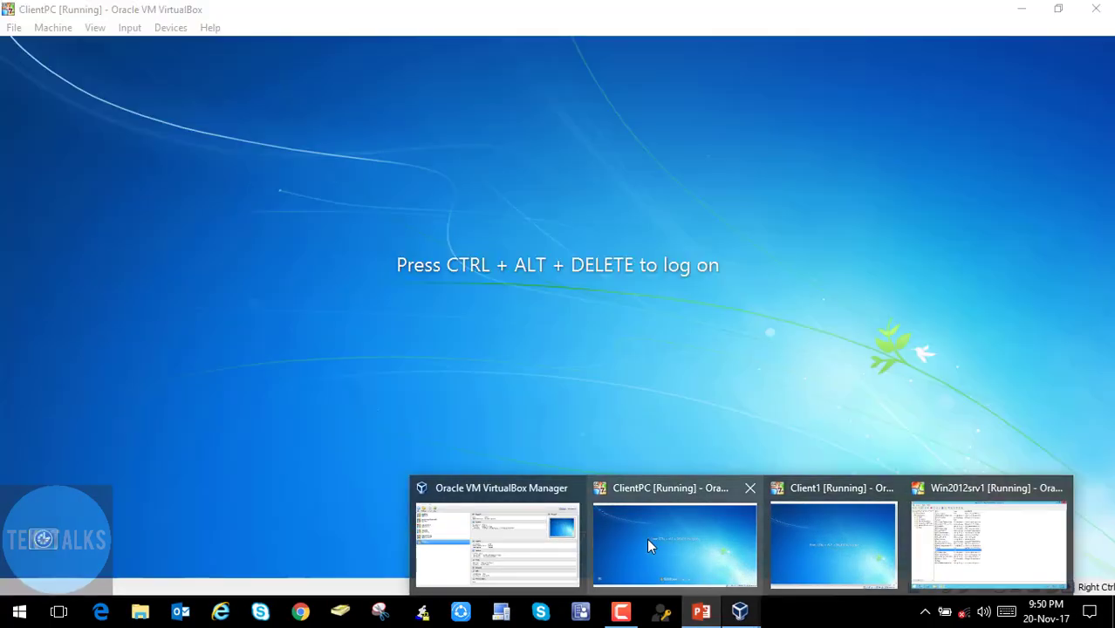
left_click(647, 538)
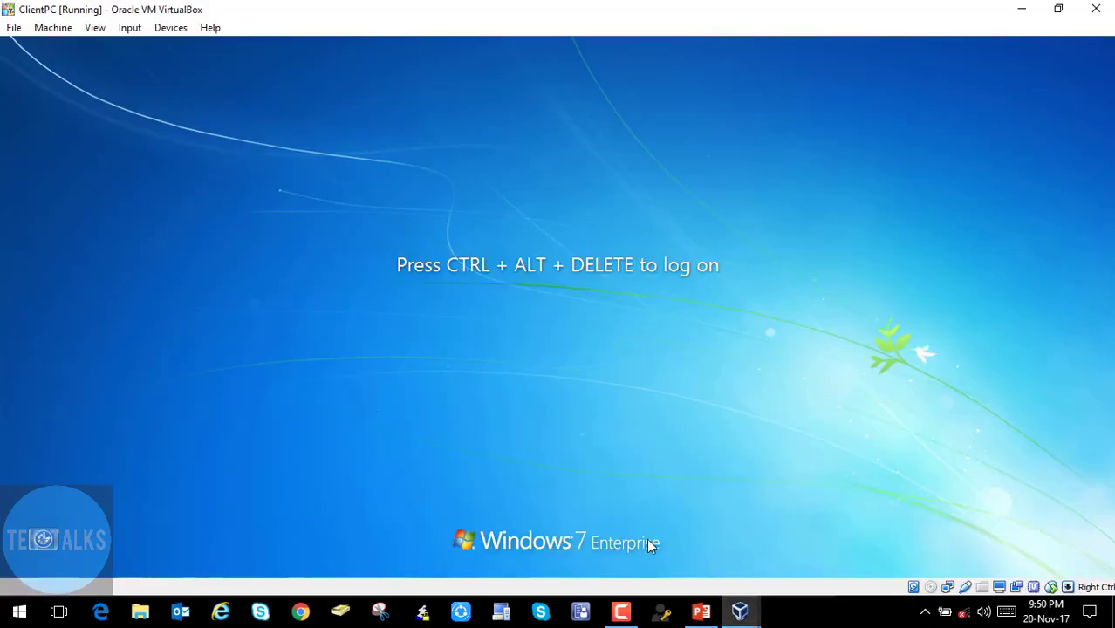
mouse_move(759, 599)
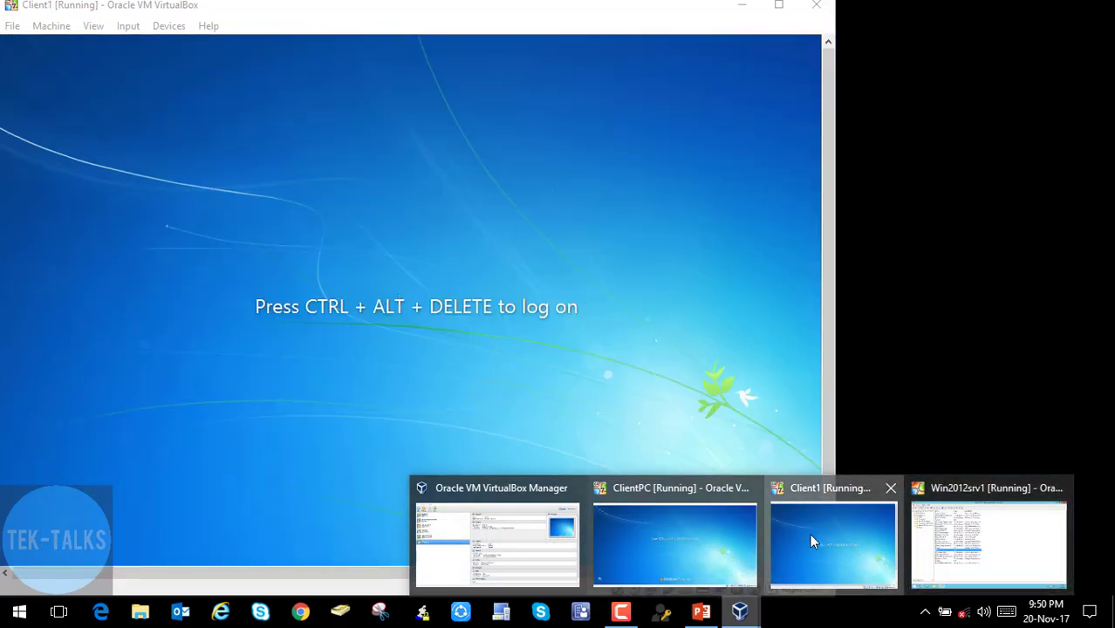
left_click(810, 533)
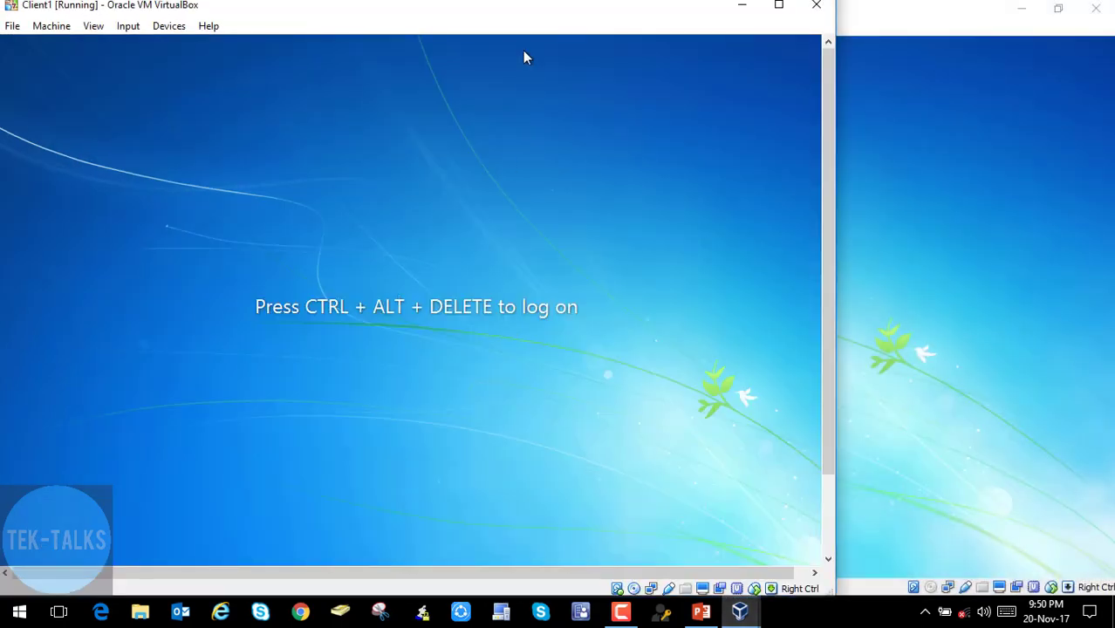
left_click_drag(503, 10, 592, 72)
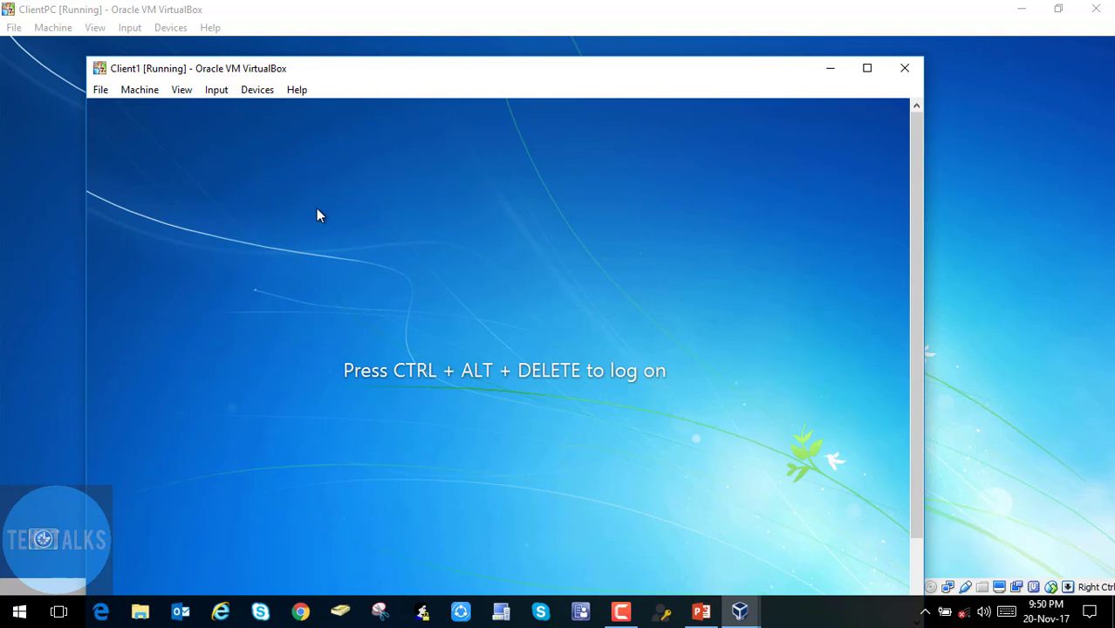
left_click(37, 56)
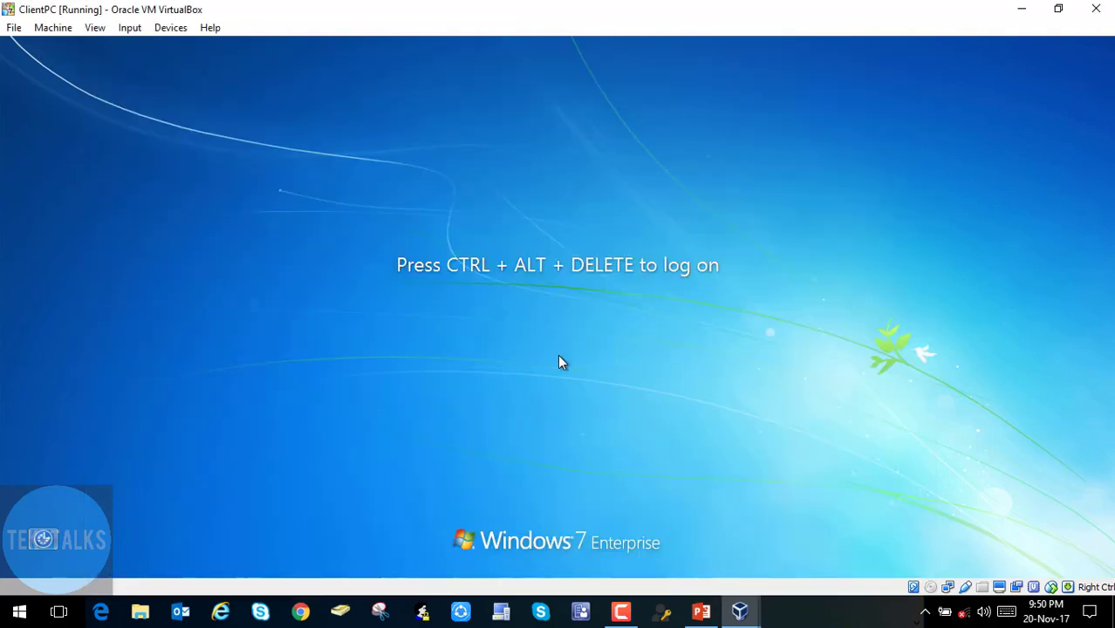
- Log on to ClientPC as the roaming-profile domain user with the account password
key("ctrl+alt+Delete")
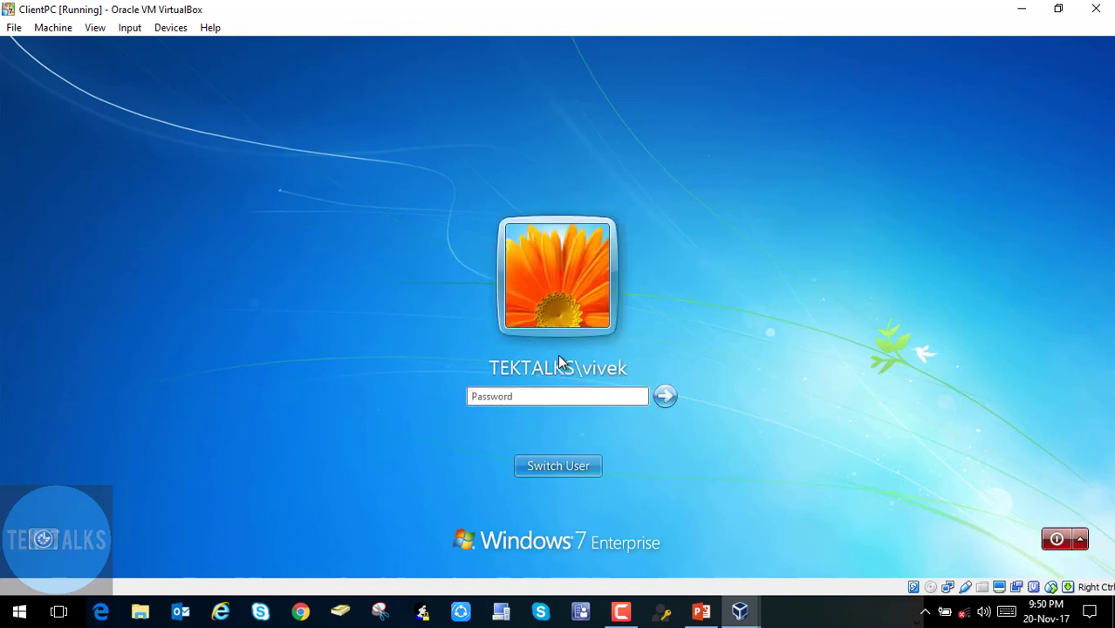
left_click(571, 468)
left_click(627, 389)
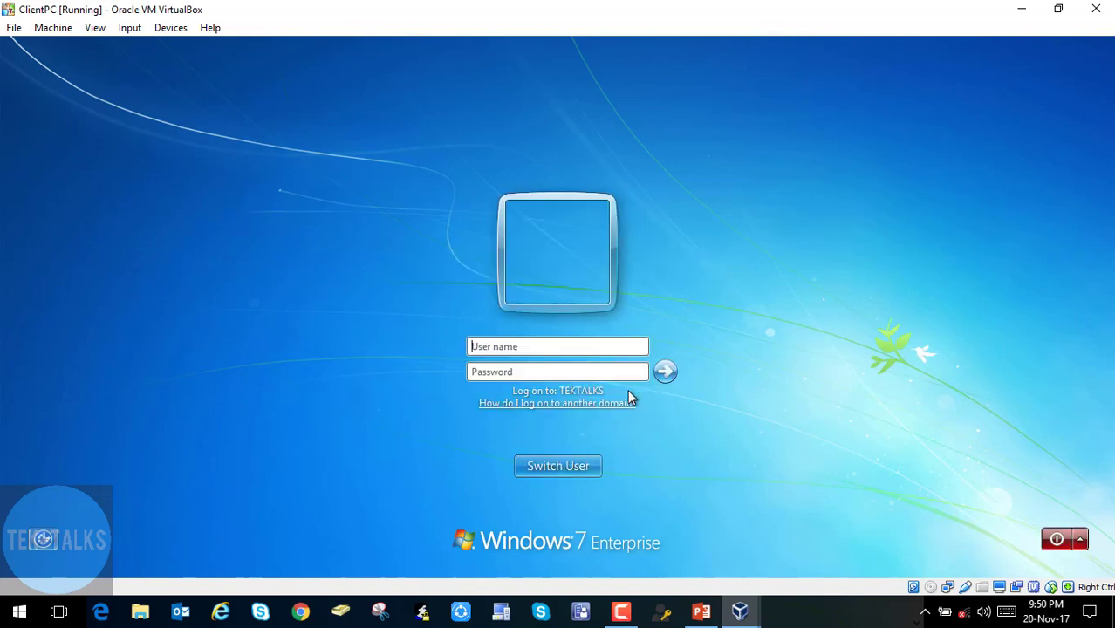
type("larry")
key("Tab")
type("Password1")
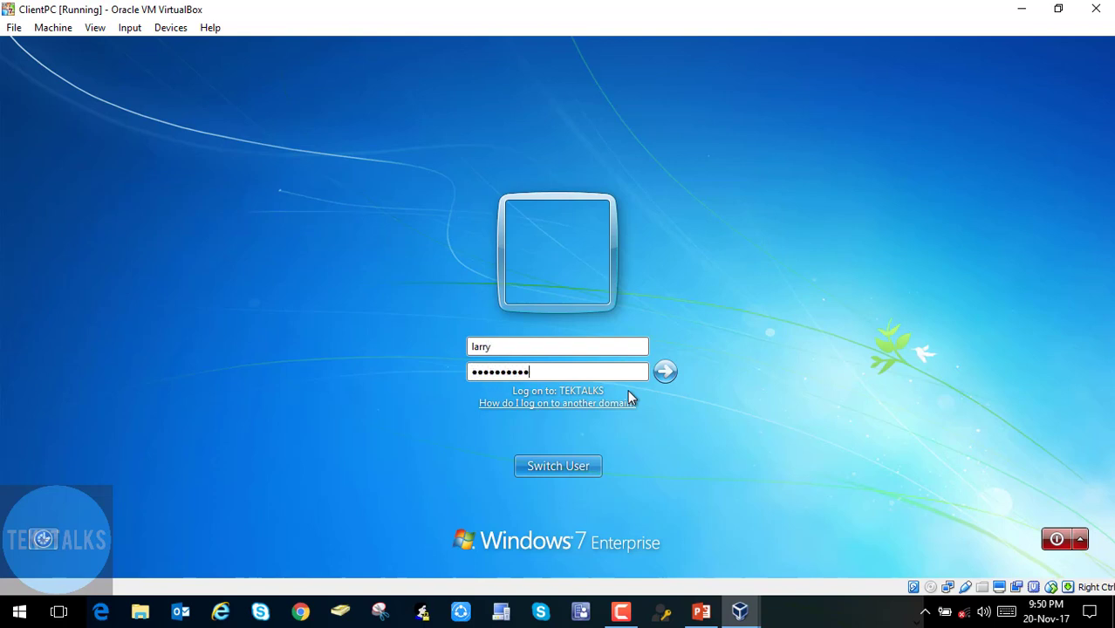
key("Return")
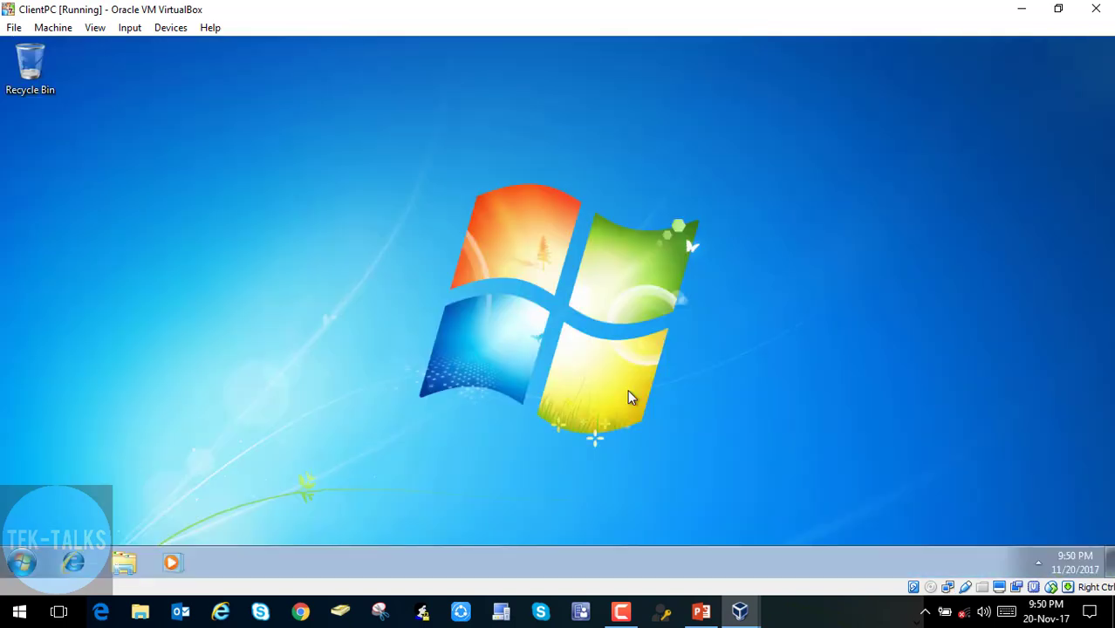
- Create a desktop folder named test
right_click(300, 232)
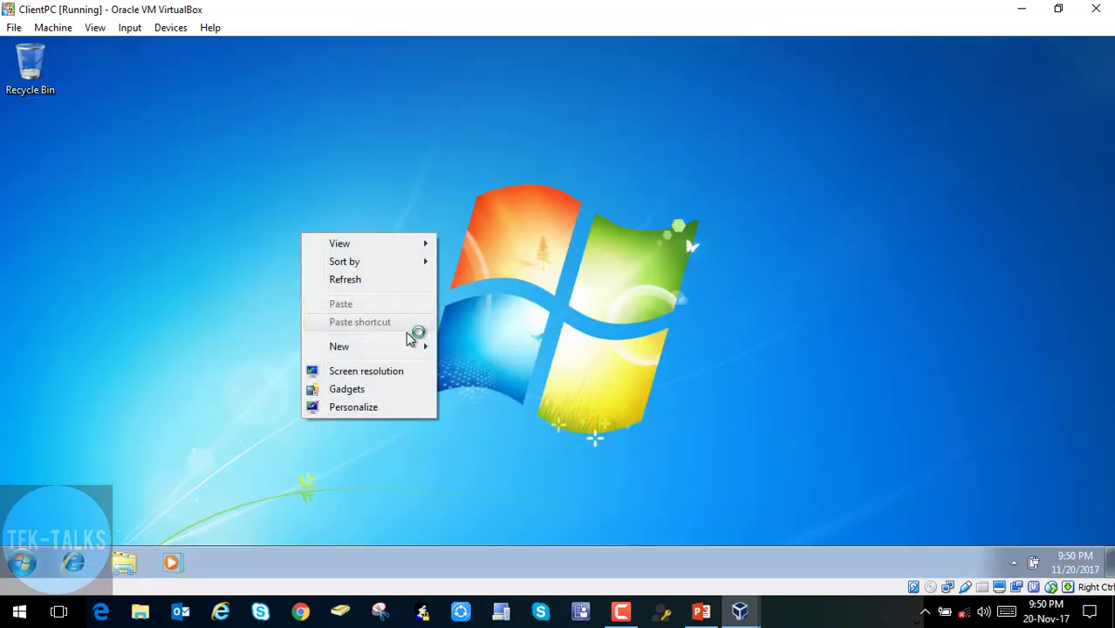
mouse_move(411, 347)
left_click(474, 346)
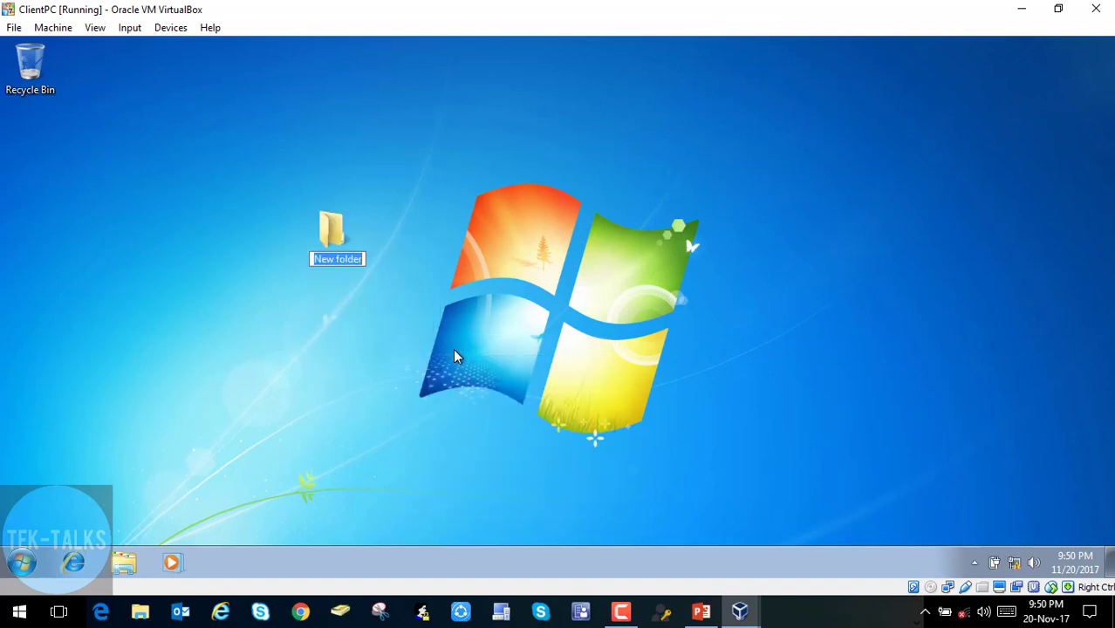
type("test")
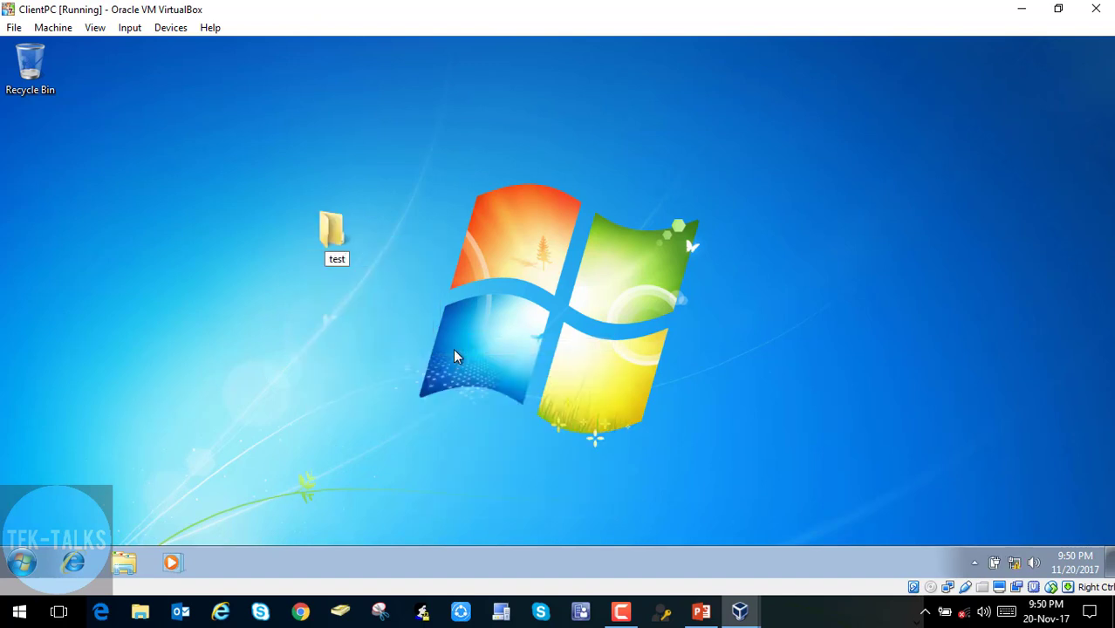
key("Return")
- Create a second desktop folder named test1
right_click(389, 352)
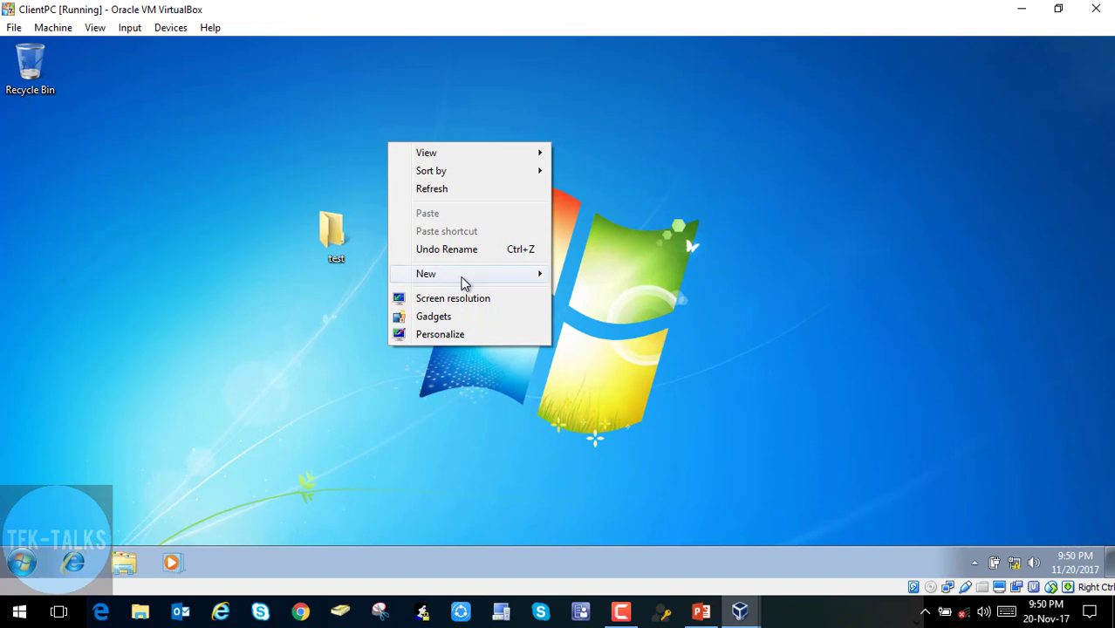
mouse_move(463, 281)
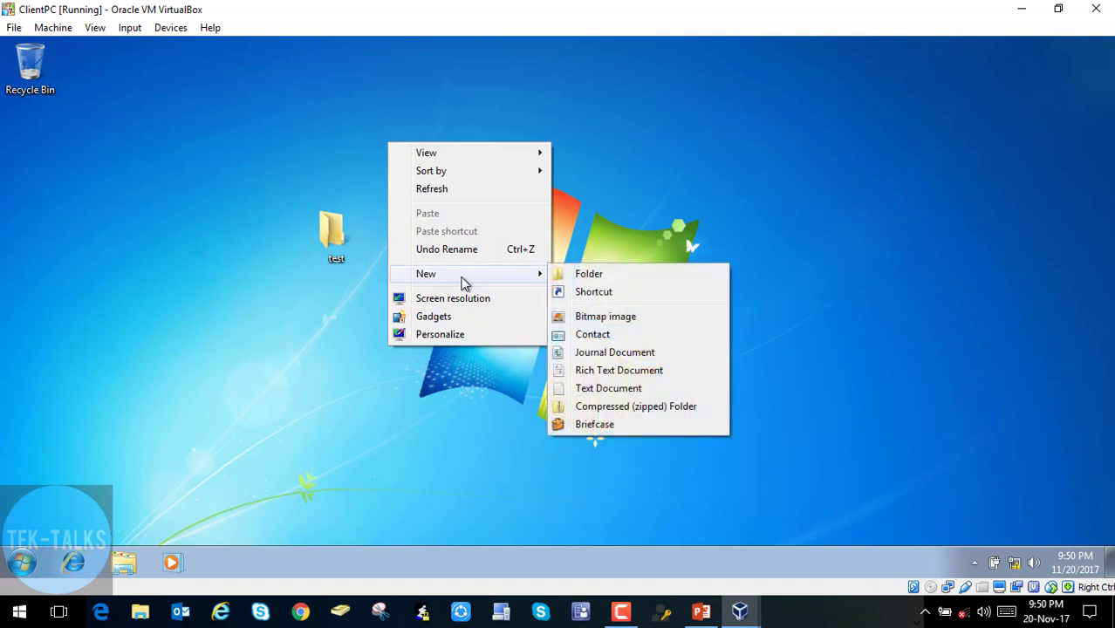
left_click(597, 276)
type("test")
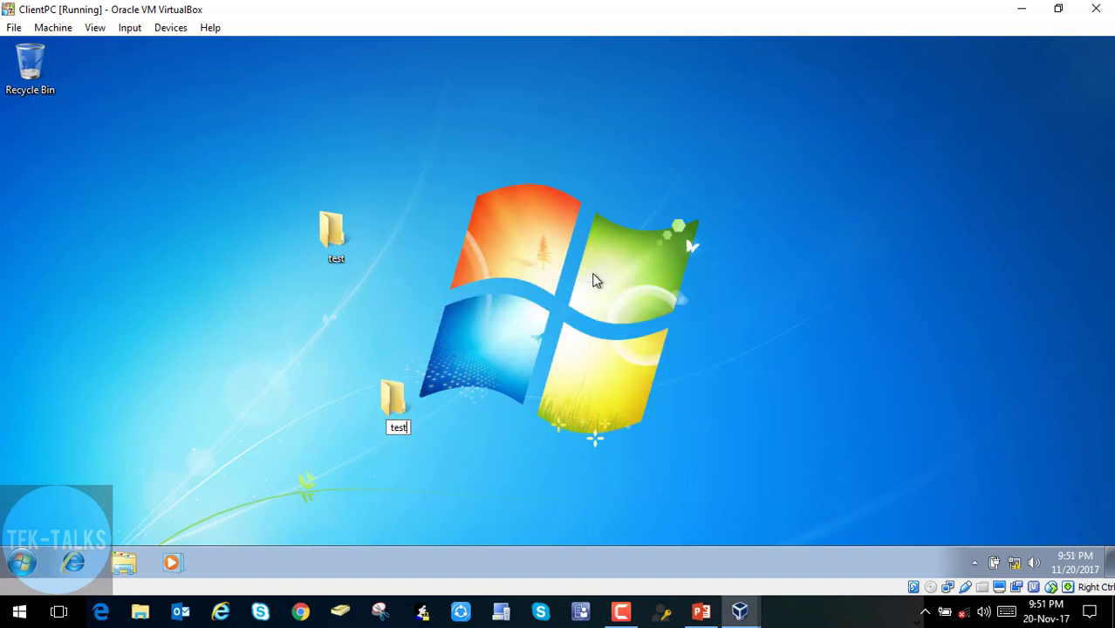
type("1")
key("Return")
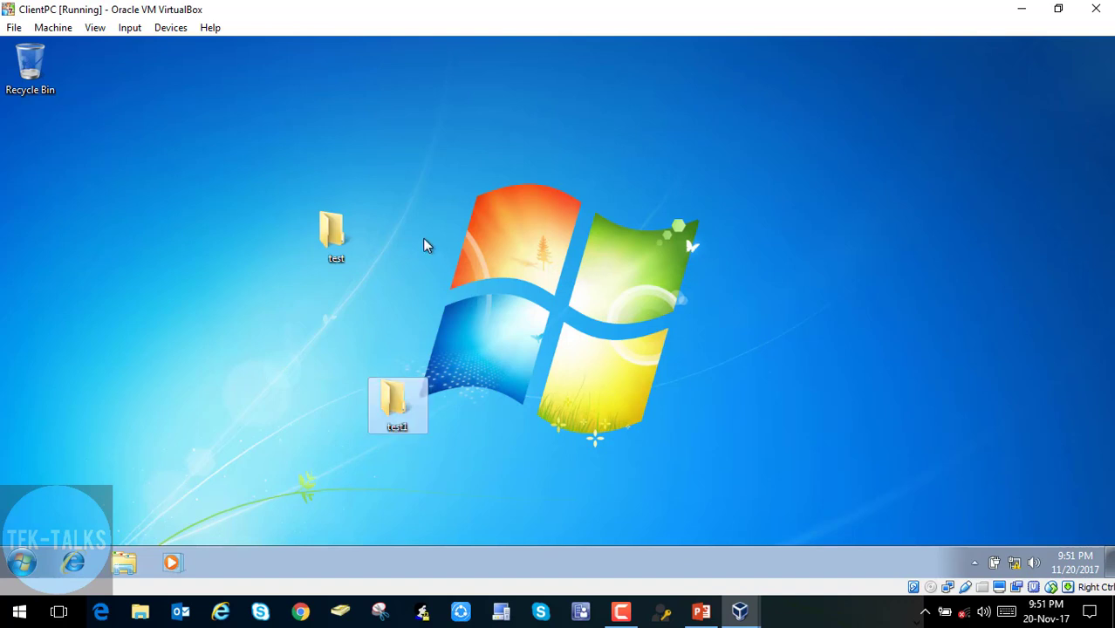
right_click(627, 225)
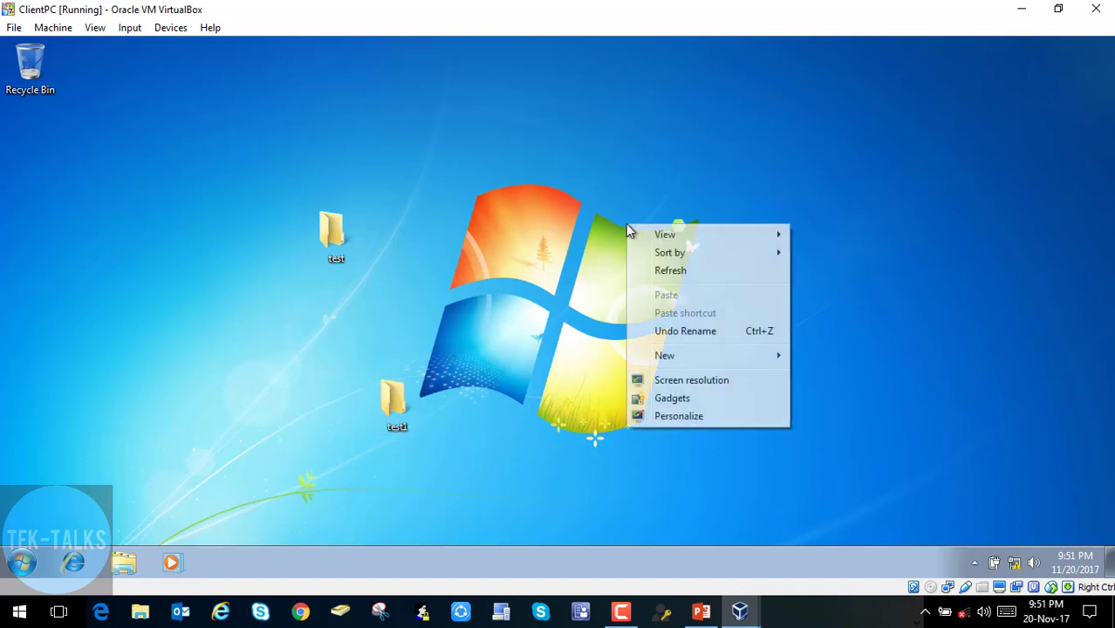
- Set the desktop background to the sunset lake picture and save the change
left_click(679, 416)
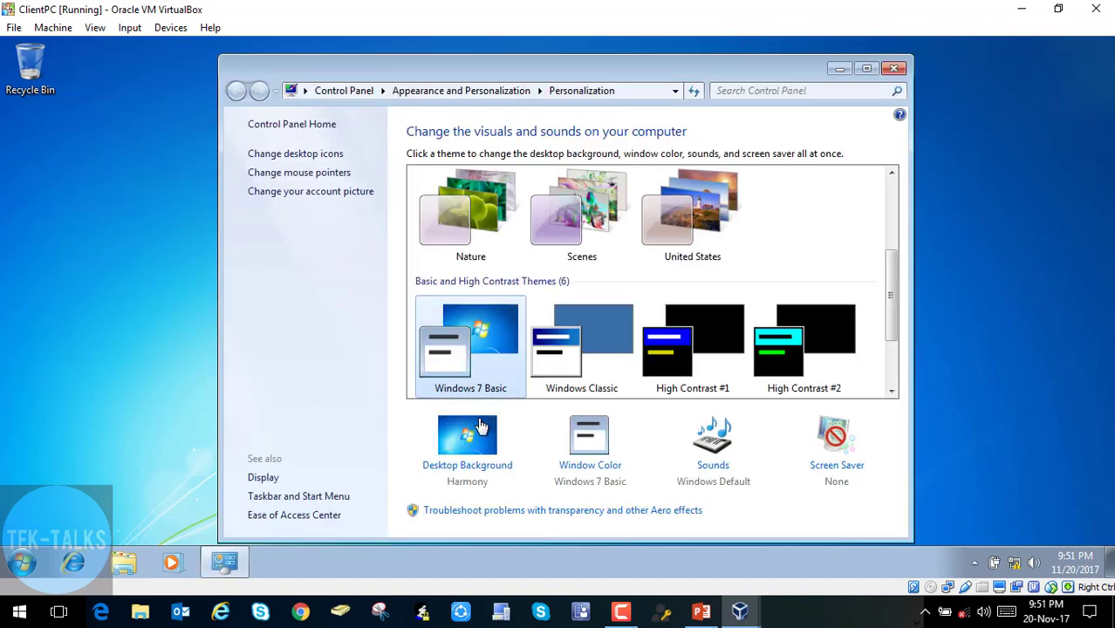
left_click(480, 465)
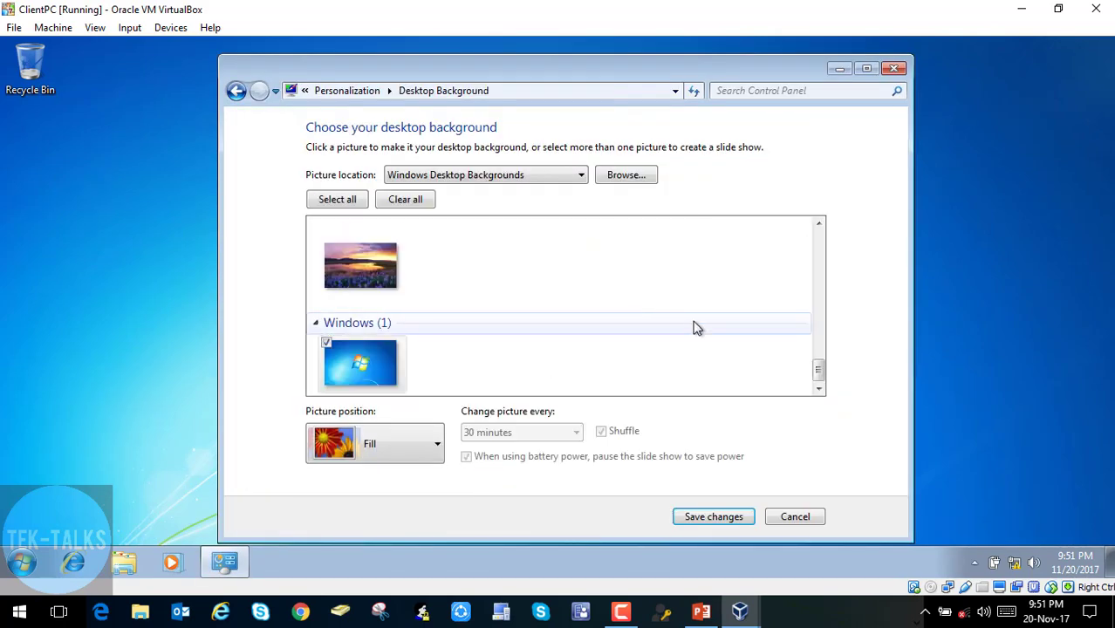
left_click(349, 275)
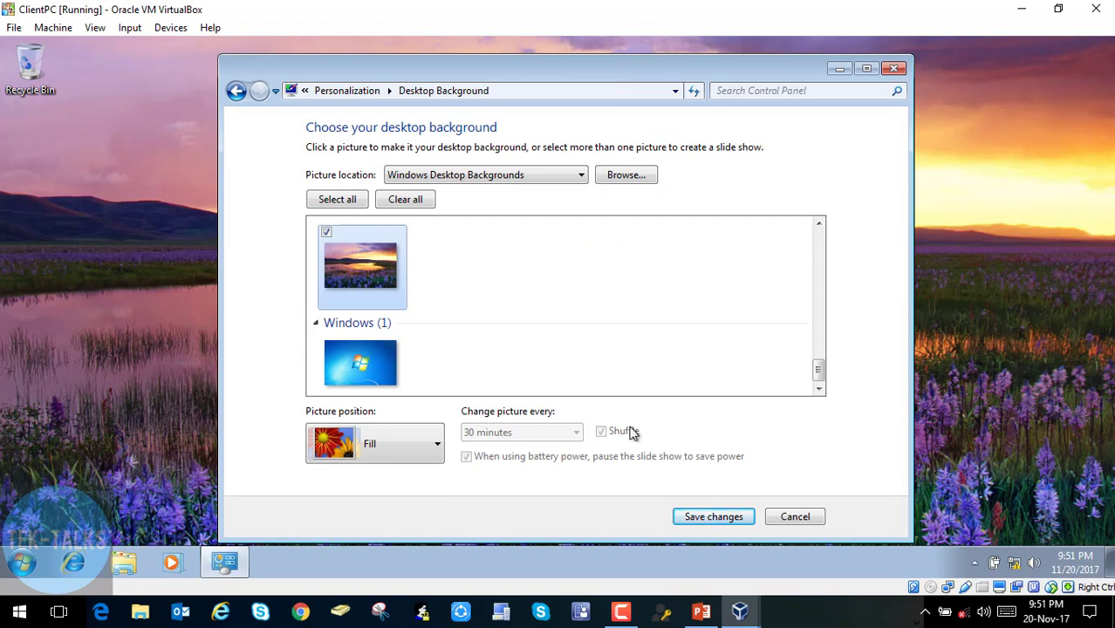
left_click(707, 518)
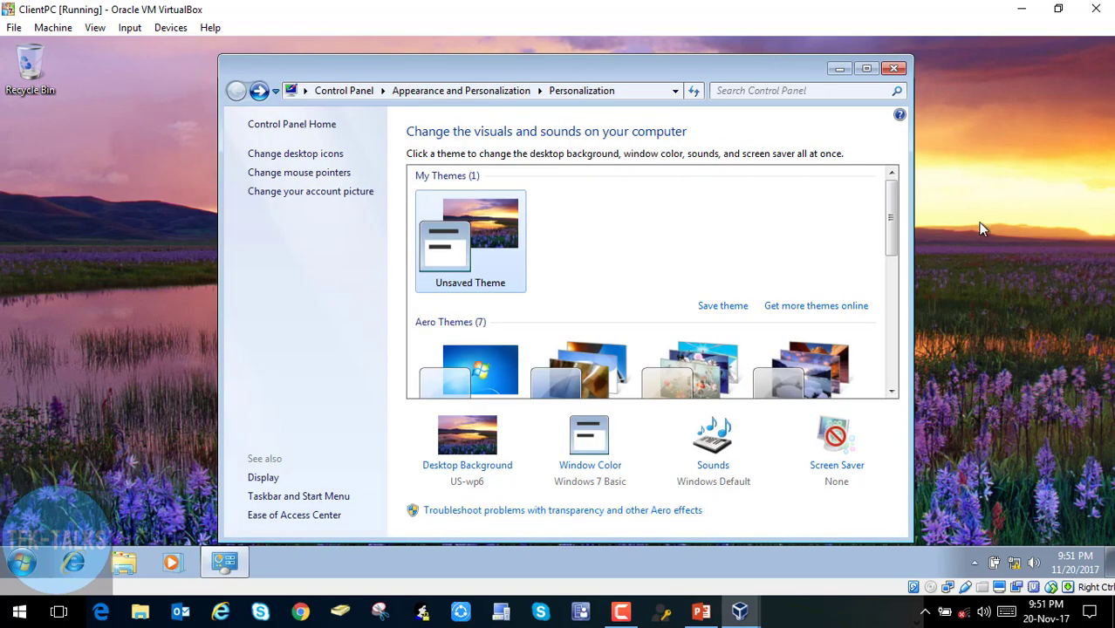
left_click(894, 70)
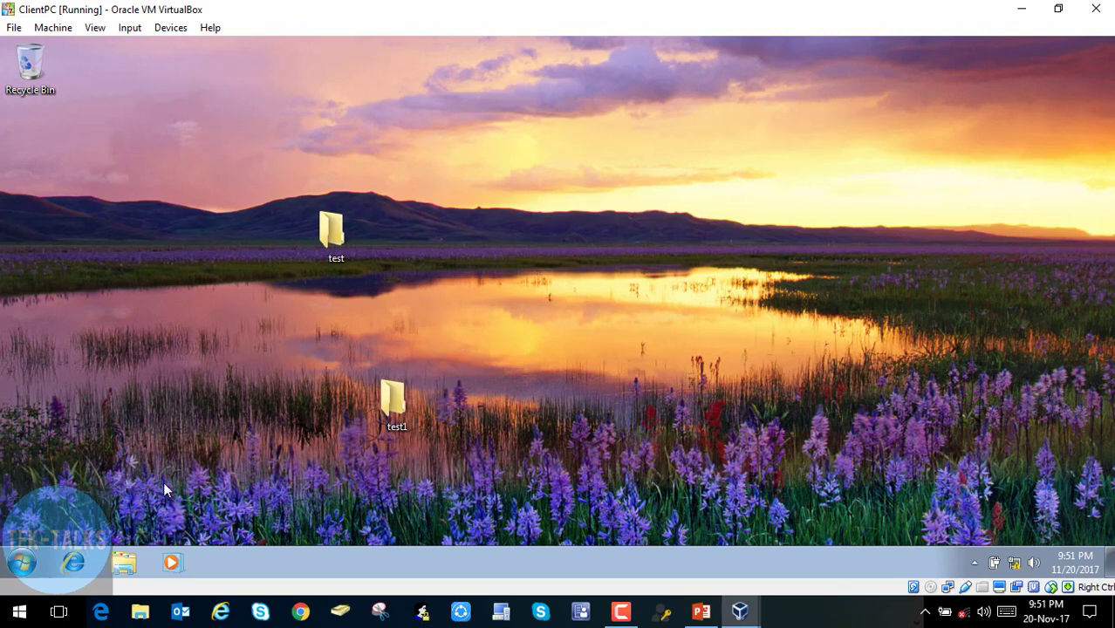
- Log off the Windows 7 session from the Start menu's Shut down options
left_click(22, 563)
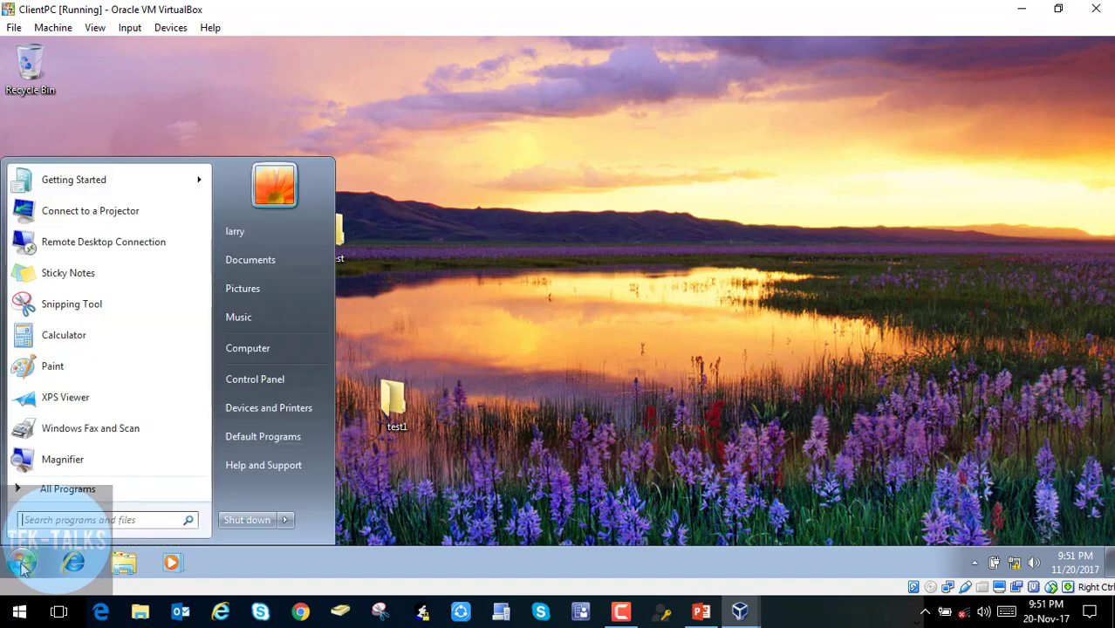
left_click(285, 522)
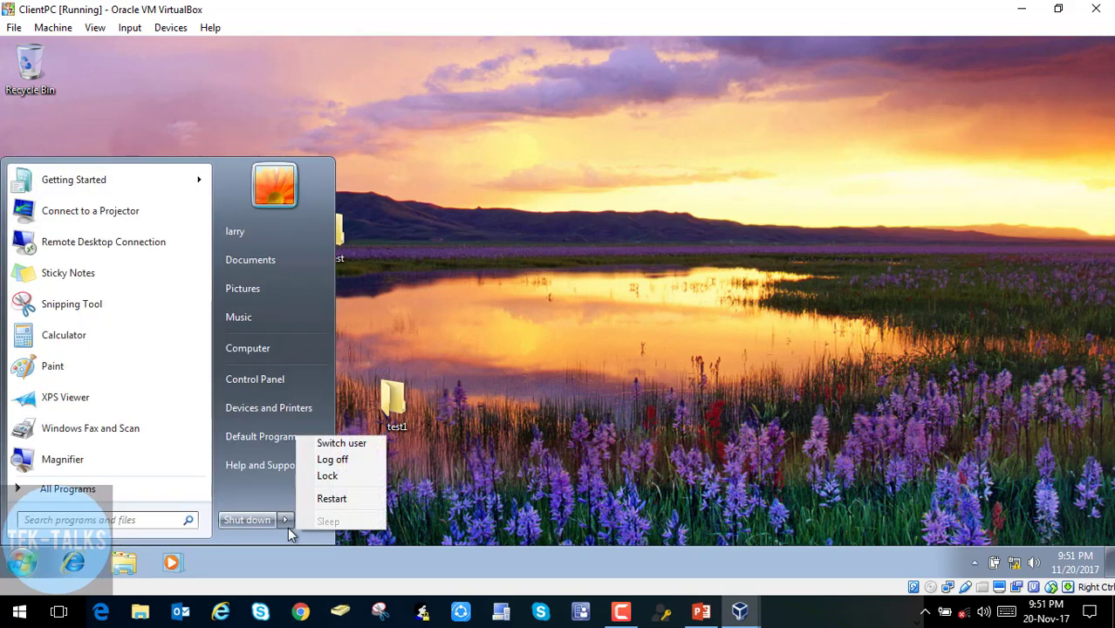
left_click(327, 461)
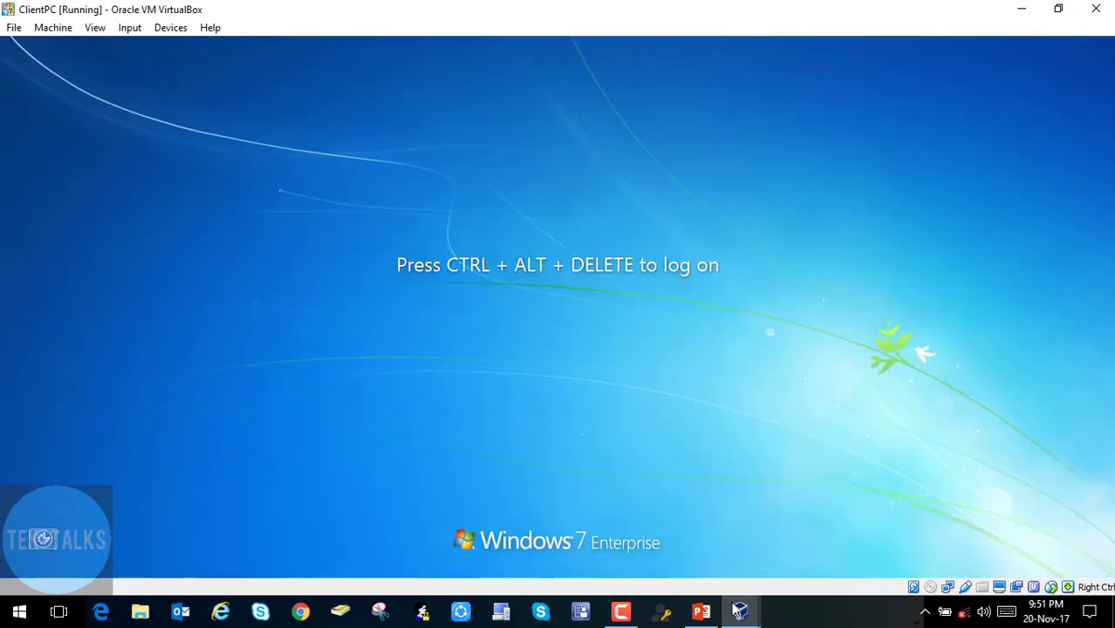
- Bring the Client1 virtual machine window forward and return it to its normal size
mouse_move(742, 618)
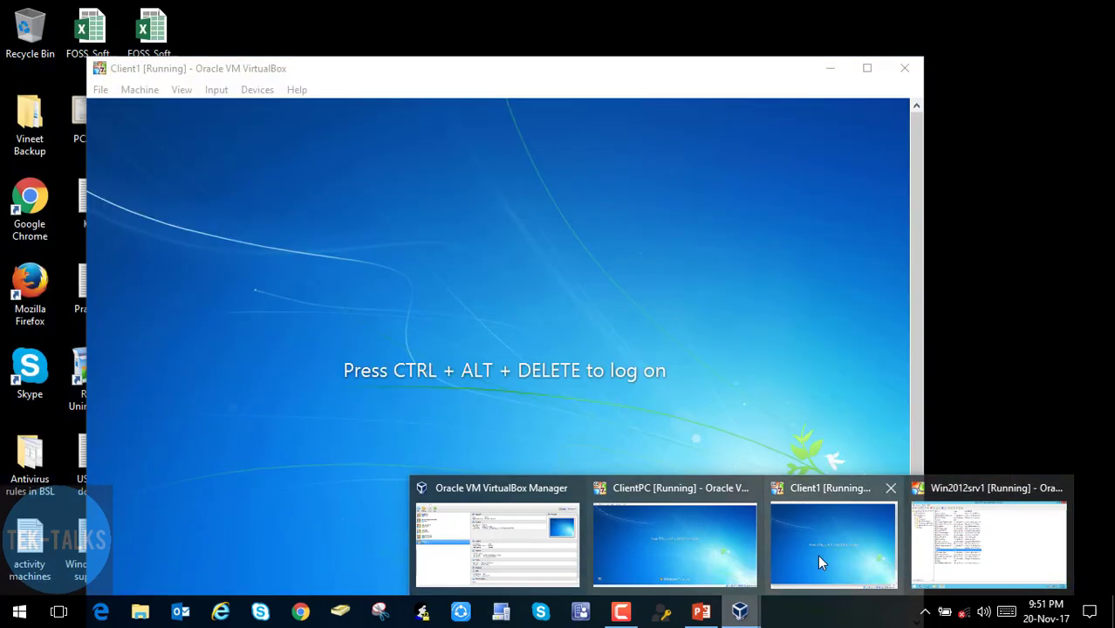
left_click(818, 557)
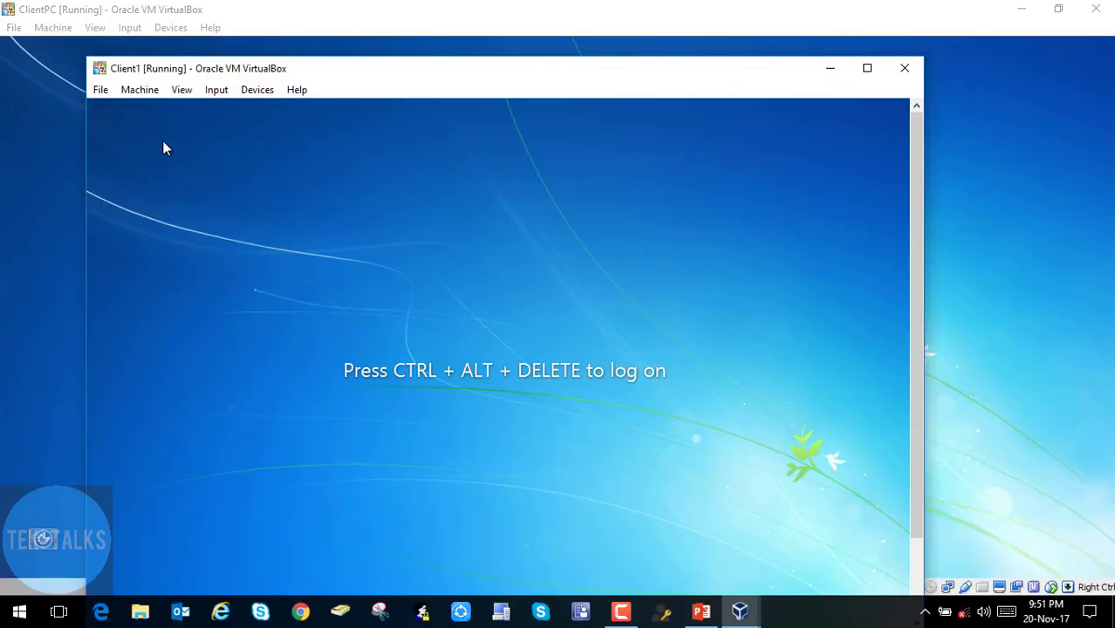
double_click(510, 69)
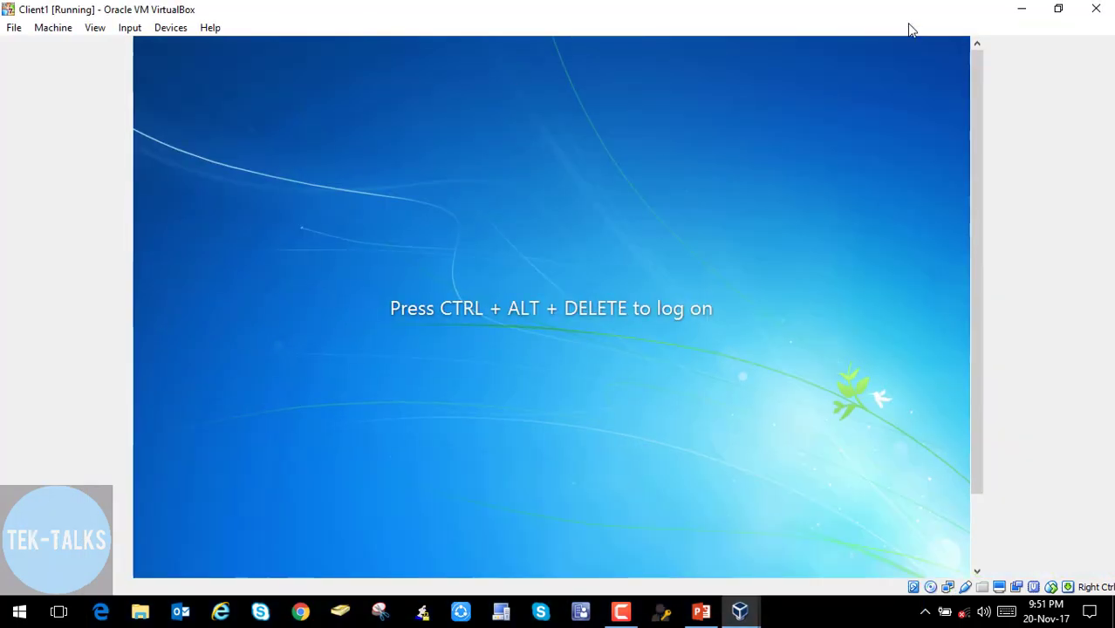
double_click(867, 8)
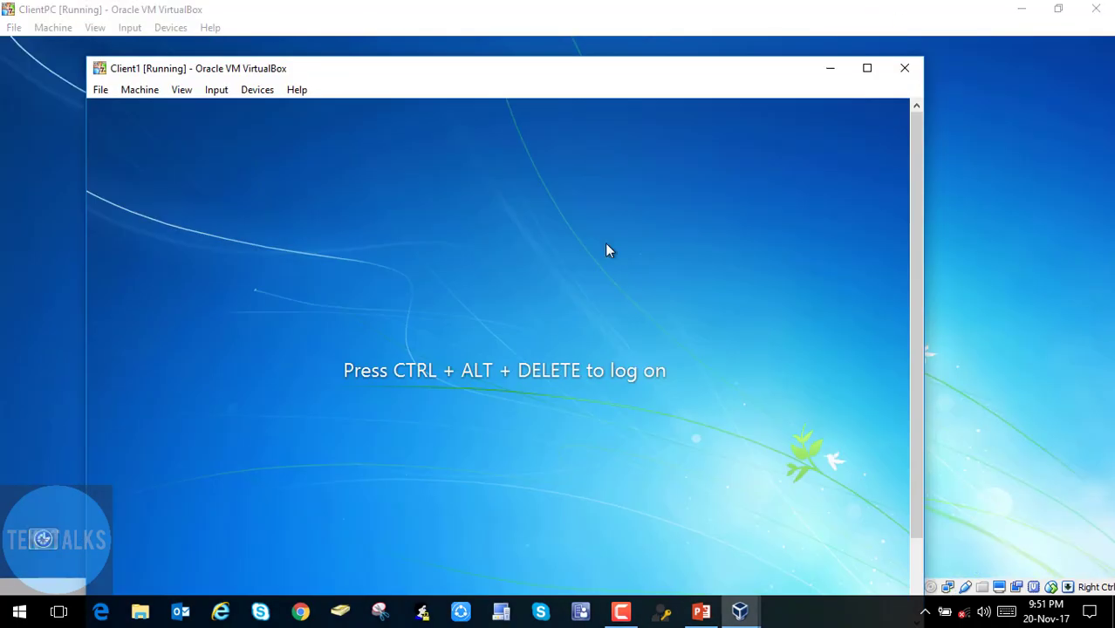
- Sign in to Client1 through Other User with the domain user's name and password
key("ctrl+Delete")
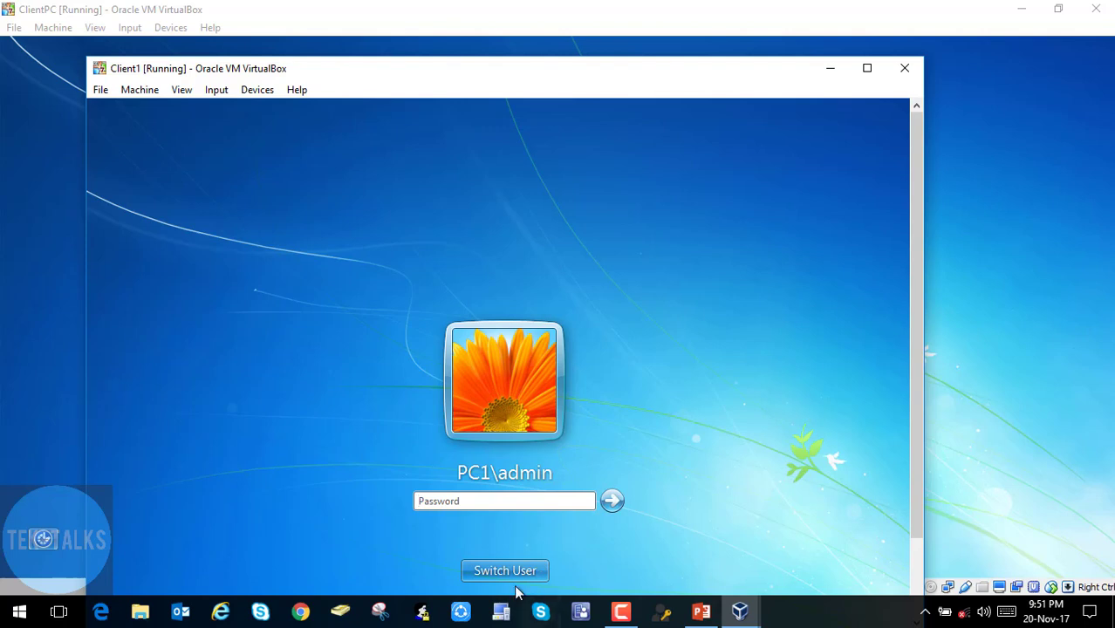
left_click(522, 570)
left_click(604, 460)
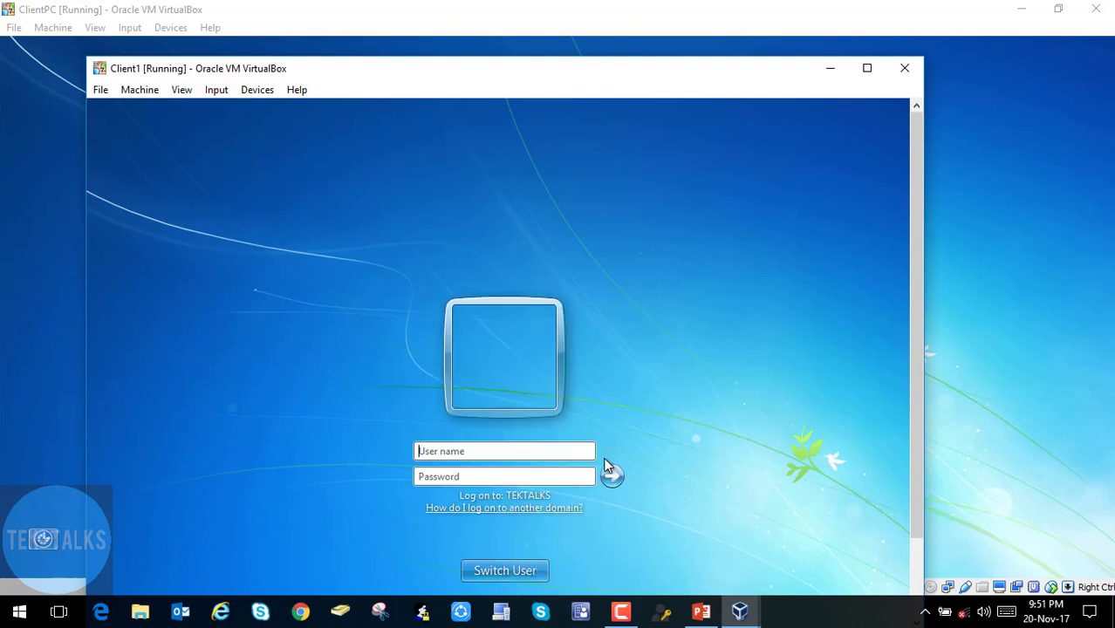
type("larry")
key("Tab")
type("•••••••••")
key("Return")
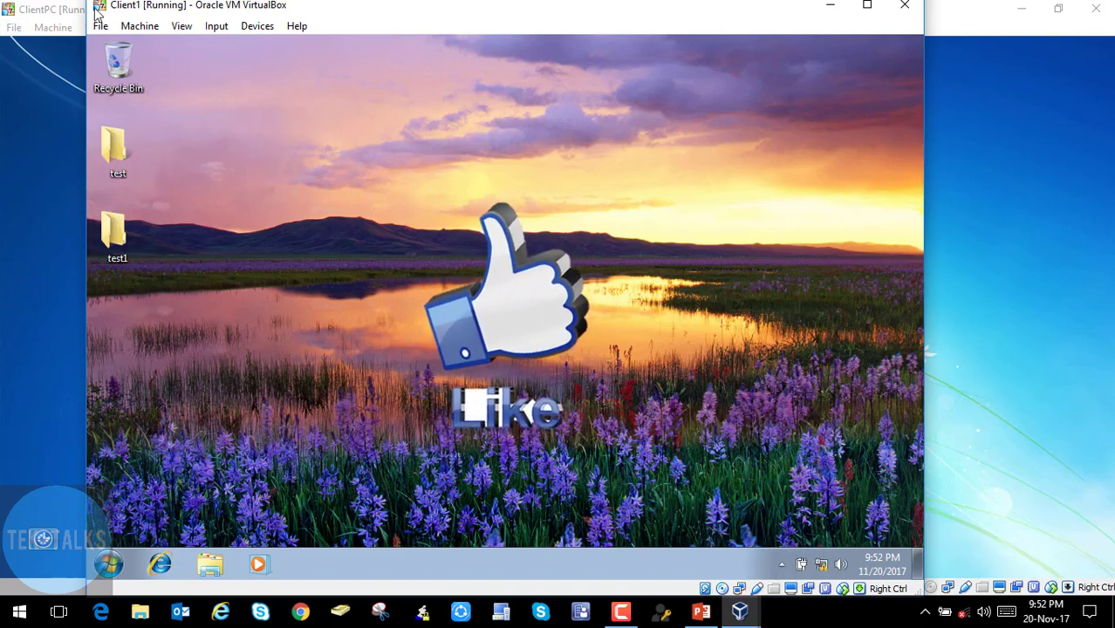
- Nudge the Client1 window down slightly, then maximize it to fill the screen
left_click_drag(342, 7, 364, 31)
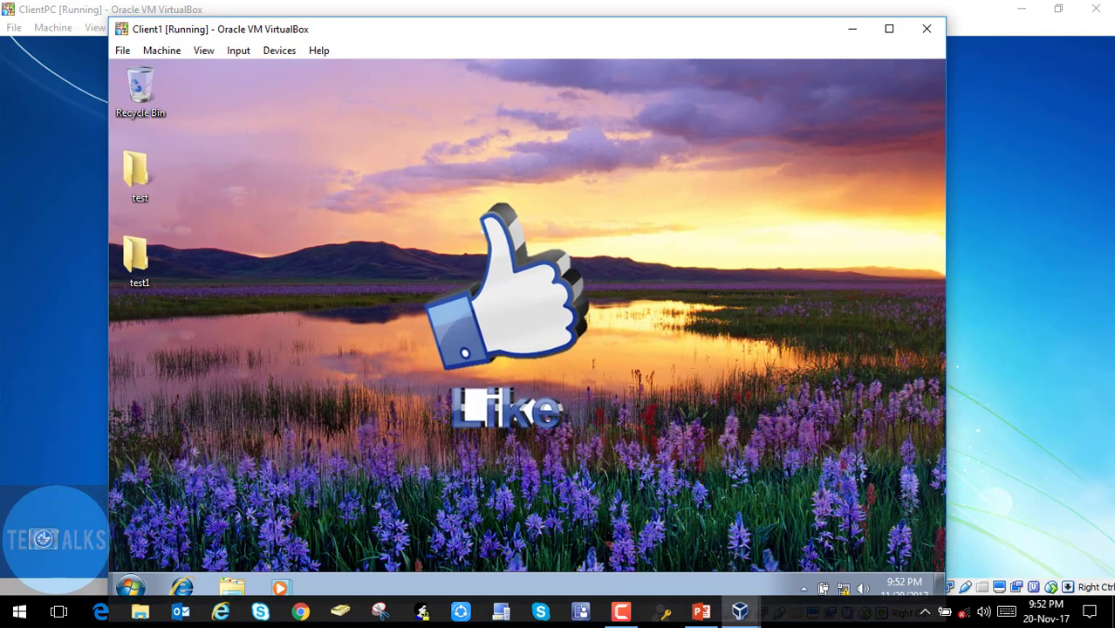
left_click(890, 29)
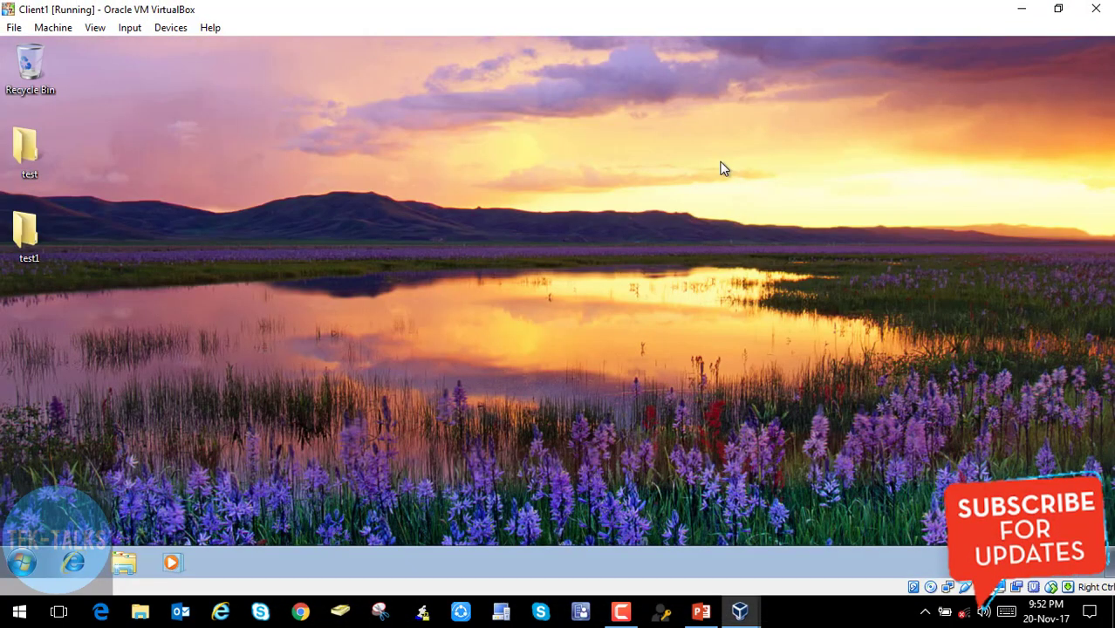